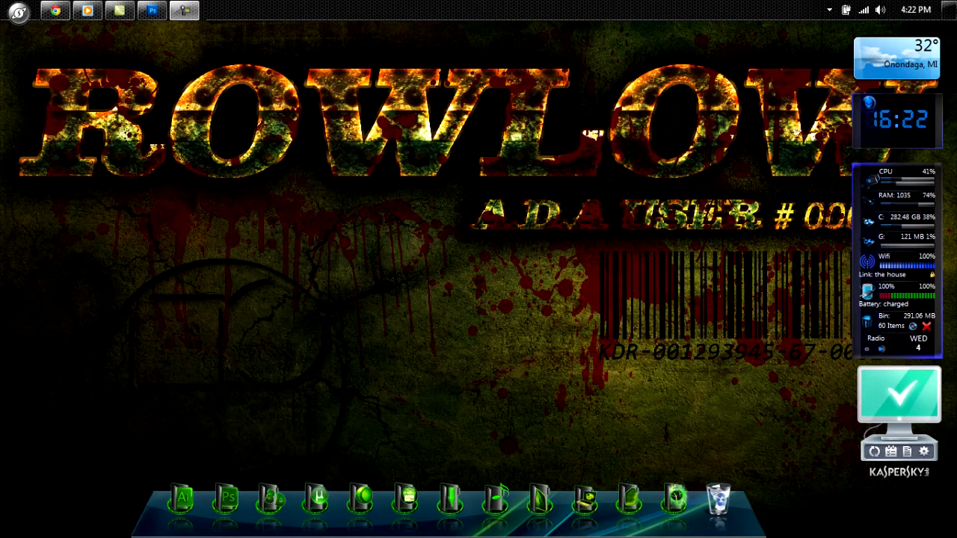
# Switch to Chrome and look through the posts in the adobe digital artist Facebook group.
pyautogui.click(55, 10)
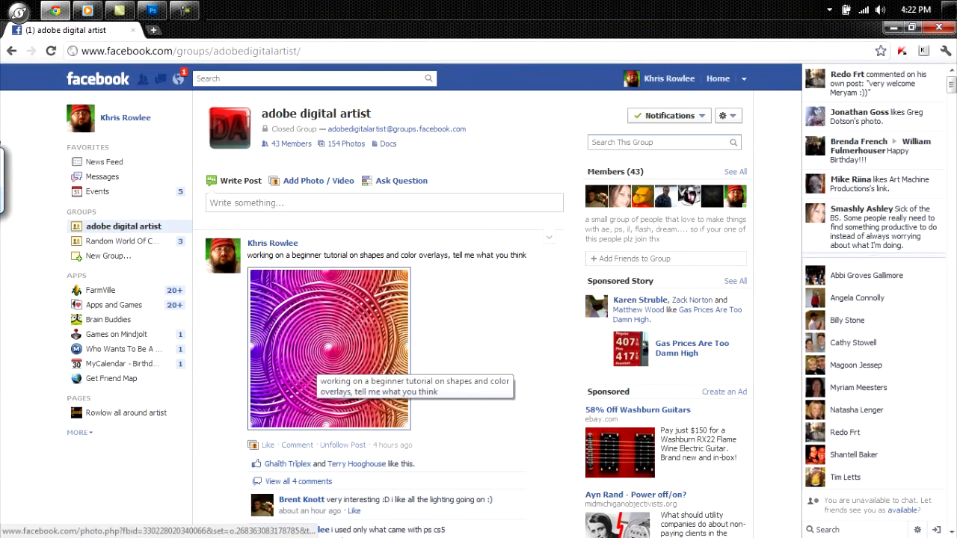
pyautogui.scroll(-5, 329, 352)
pyautogui.scroll(-10, 329, 314)
pyautogui.scroll(-10, 355, 314)
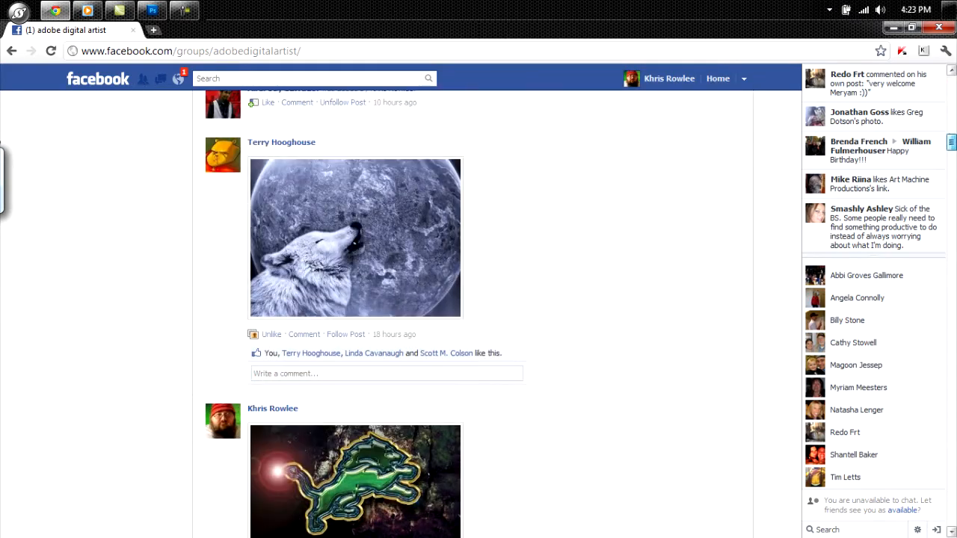
pyautogui.scroll(-15, 356, 314)
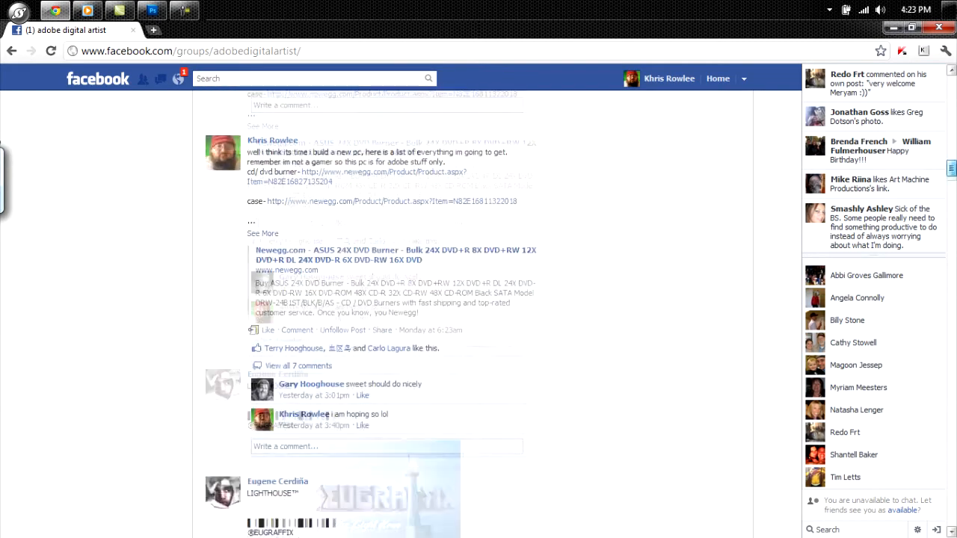
pyautogui.scroll(6, 355, 314)
pyautogui.scroll(-6, 355, 314)
pyautogui.scroll(8, 259, 443)
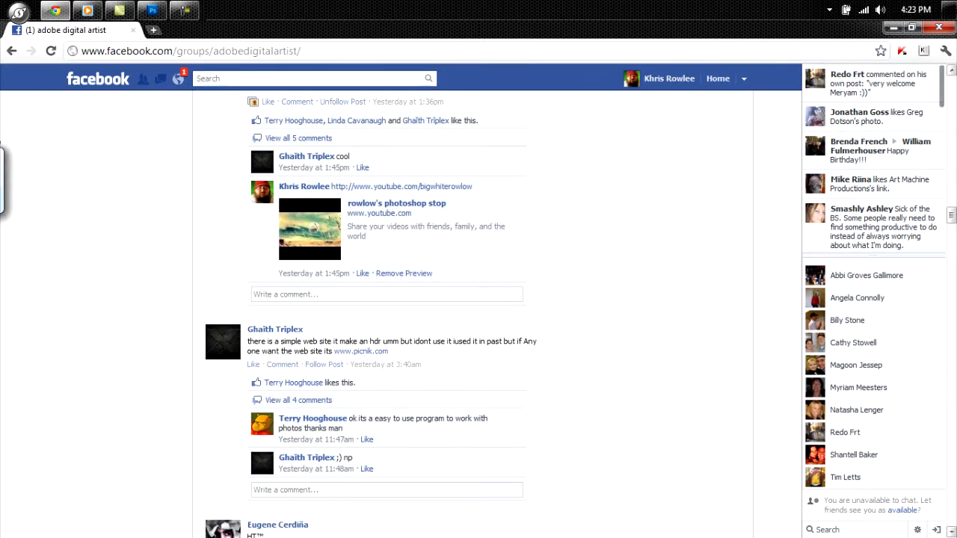
# Minimize the browser, switch to Photoshop and close the tuut.psd document.
pyautogui.click(892, 28)
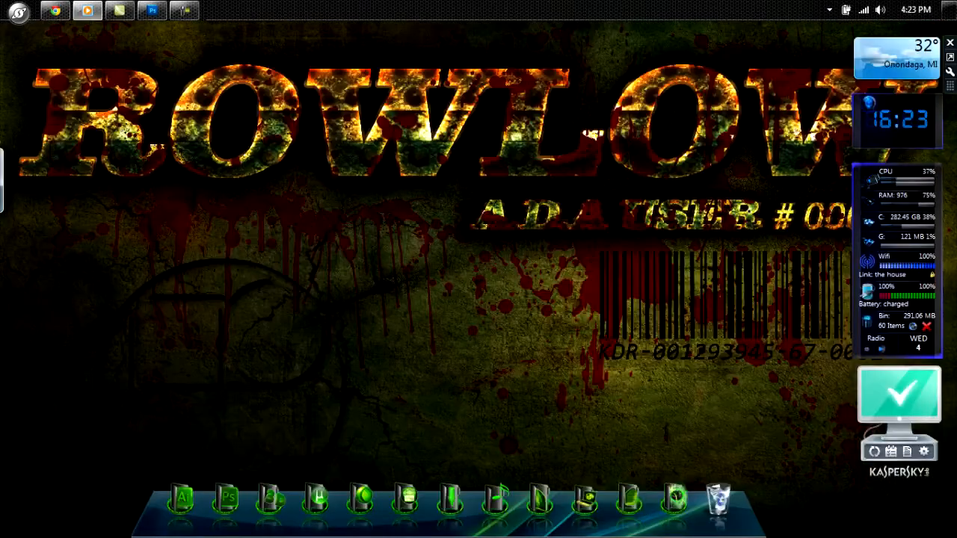
pyautogui.click(152, 9)
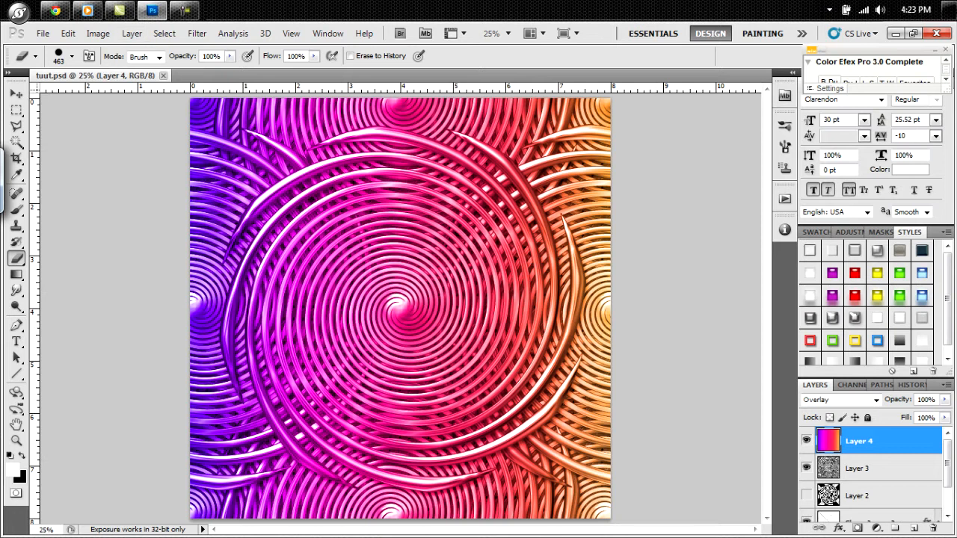
pyautogui.click(163, 76)
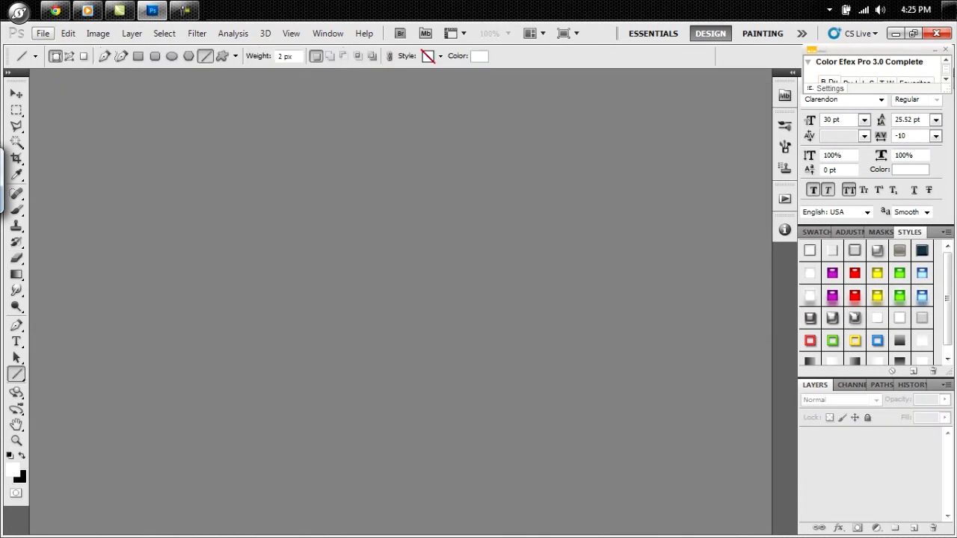
# Create a new transparent document 8 inches wide and 8 inches high.
pyautogui.hotkey('alt', 'f')
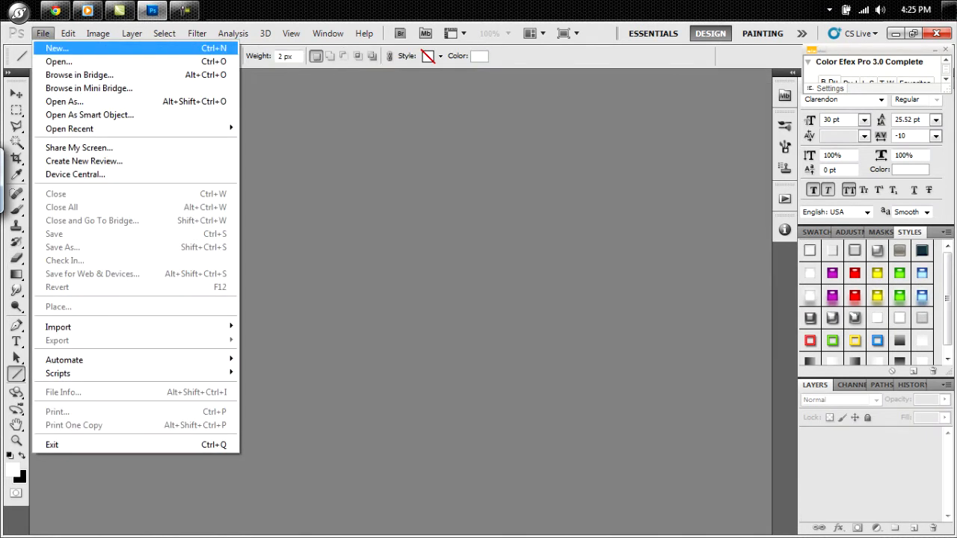
pyautogui.press('Return')
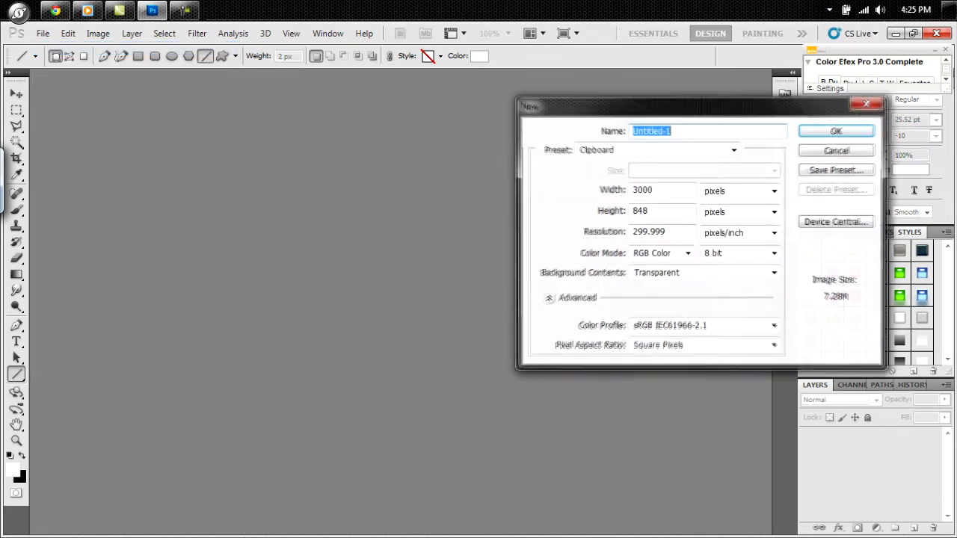
pyautogui.doubleClick(653, 190)
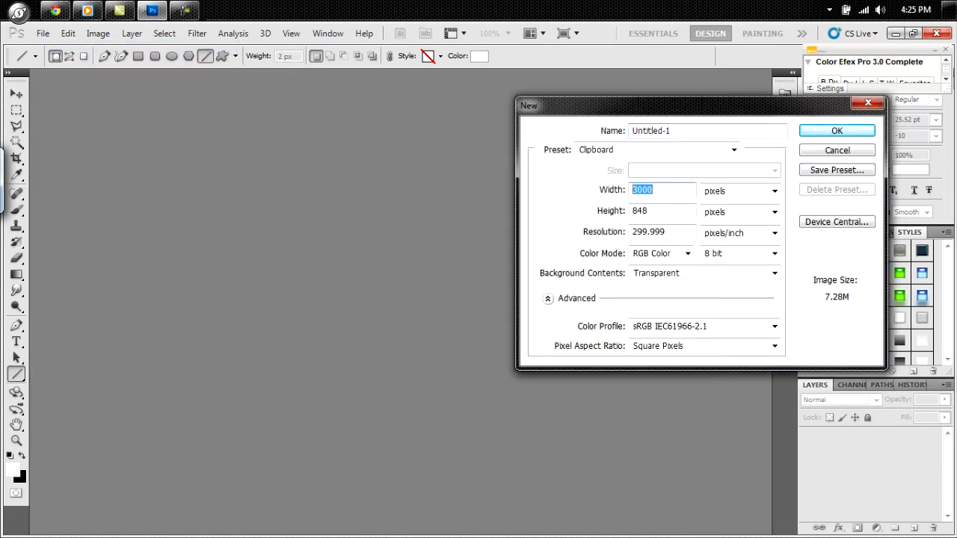
pyautogui.click(775, 191)
pyautogui.click(716, 217)
pyautogui.click(775, 213)
pyautogui.click(717, 237)
pyautogui.moveTo(646, 190); pyautogui.dragTo(630, 190)
pyautogui.write('8')
pyautogui.press('Tab')
pyautogui.press('Tab')
pyautogui.write('8')
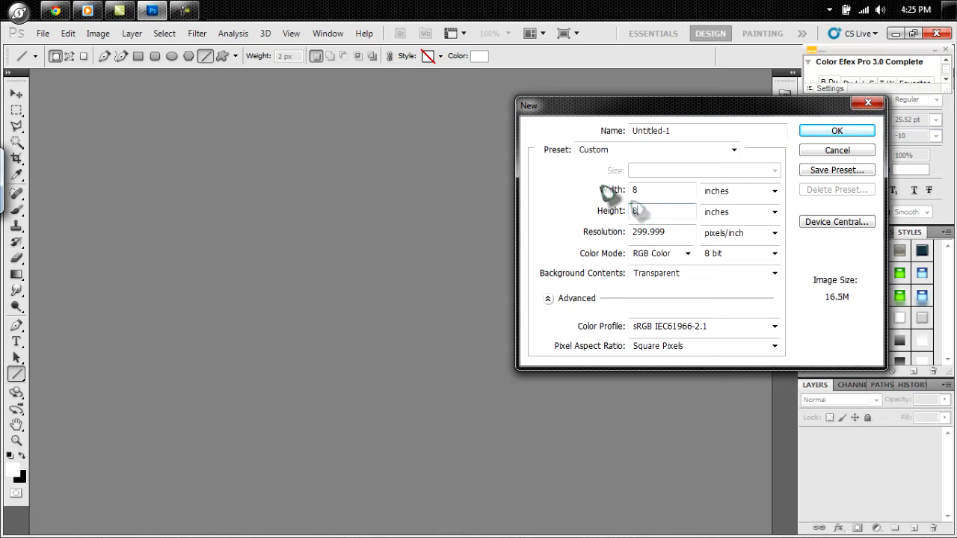
pyautogui.click(832, 133)
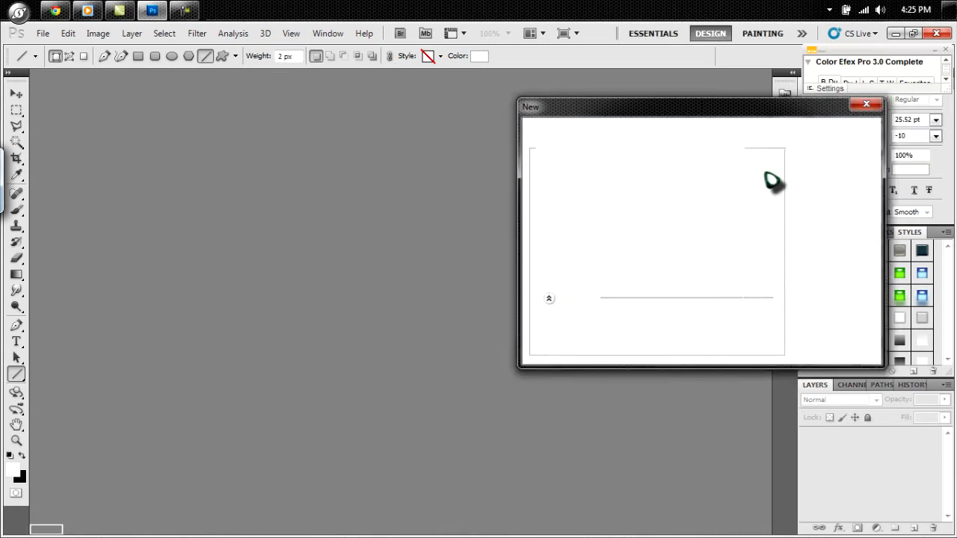
# Draw two black 2 px diagonal lines between opposite canvas corners and merge them into one layer.
pyautogui.click(22, 457)
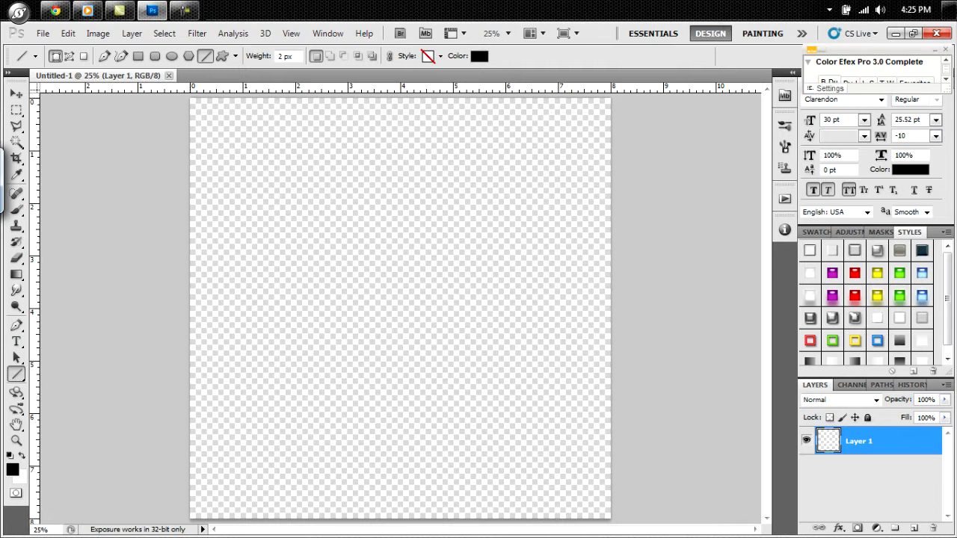
pyautogui.moveTo(191, 98); pyautogui.dragTo(611, 519)
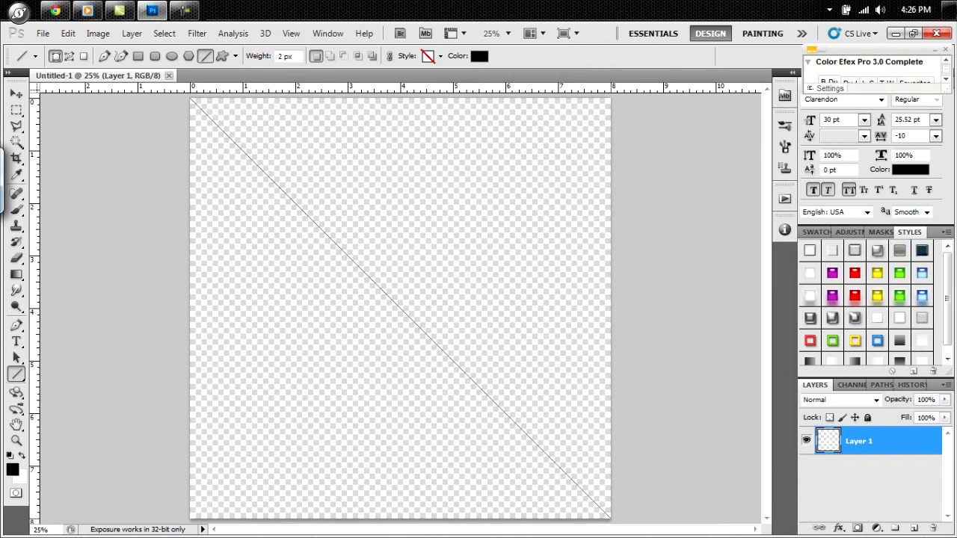
pyautogui.moveTo(611, 518); pyautogui.dragTo(611, 518)
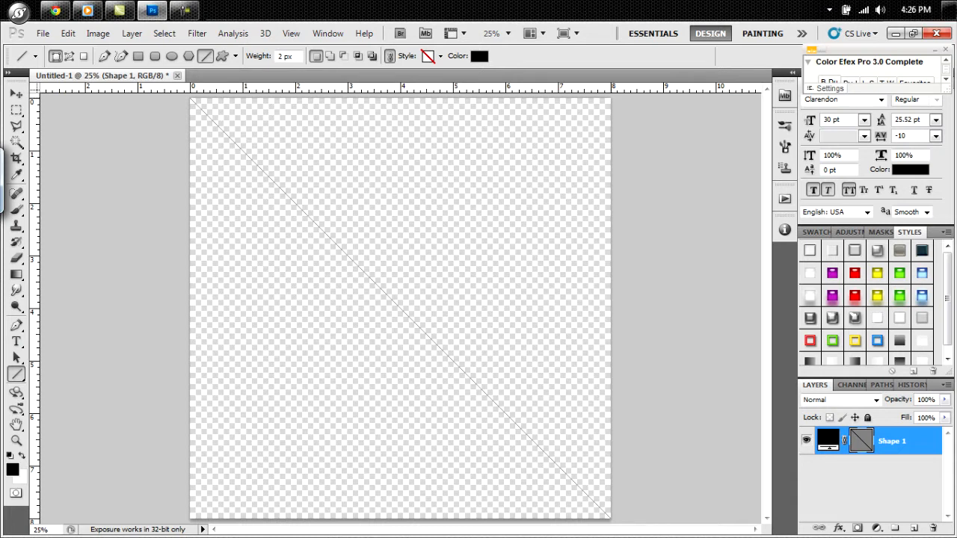
pyautogui.moveTo(611, 97); pyautogui.dragTo(191, 516)
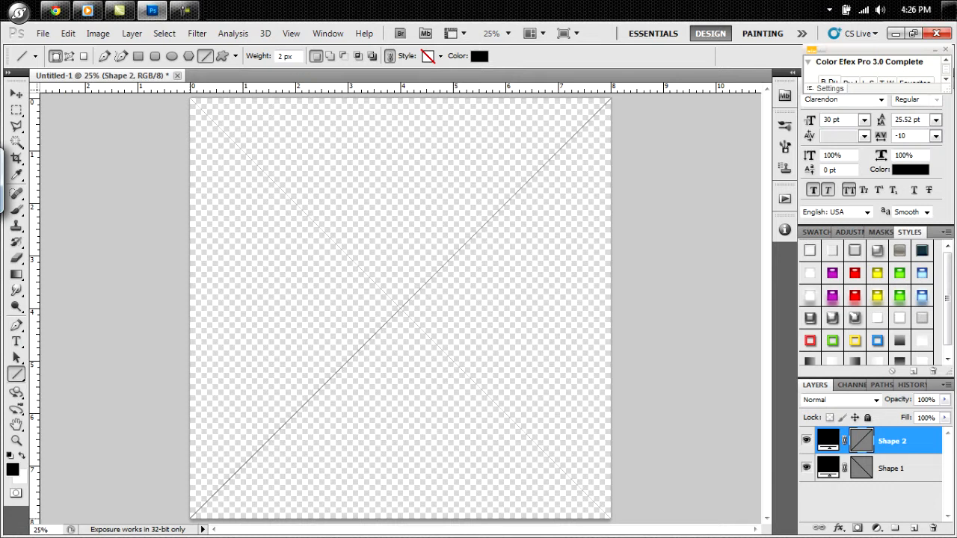
pyautogui.hotkey('ctrl', 'shift', 'e')
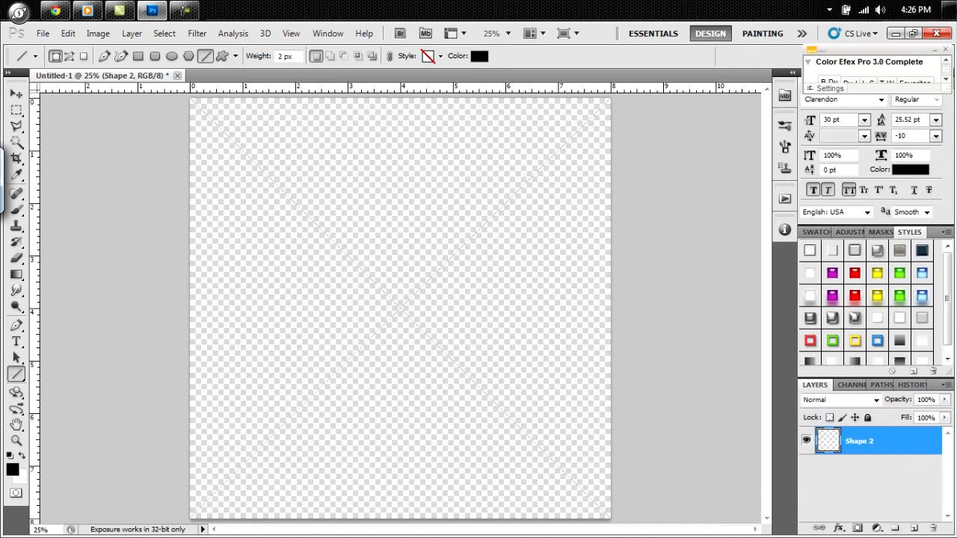
# Add a new layer beneath the crossed lines and fill it with white.
pyautogui.click(914, 528)
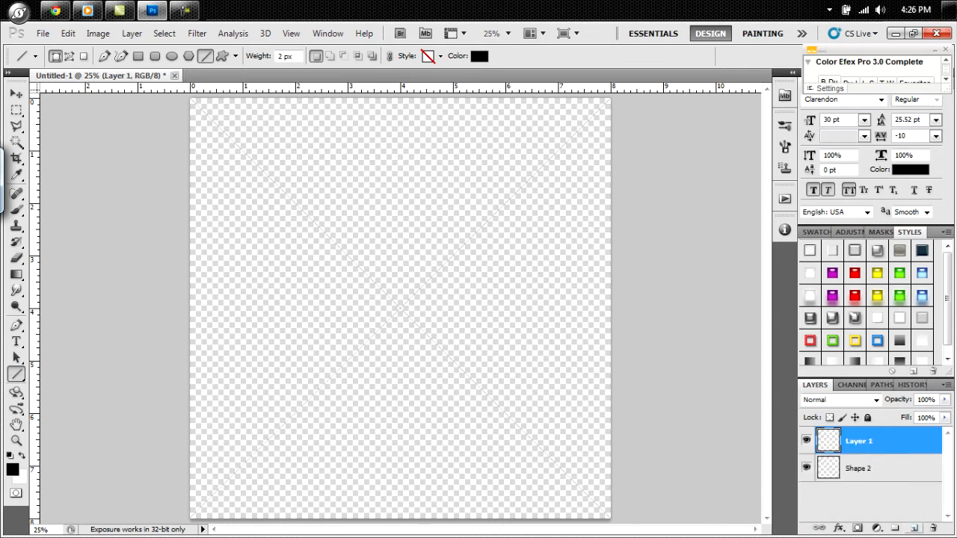
pyautogui.moveTo(860, 441); pyautogui.dragTo(860, 503)
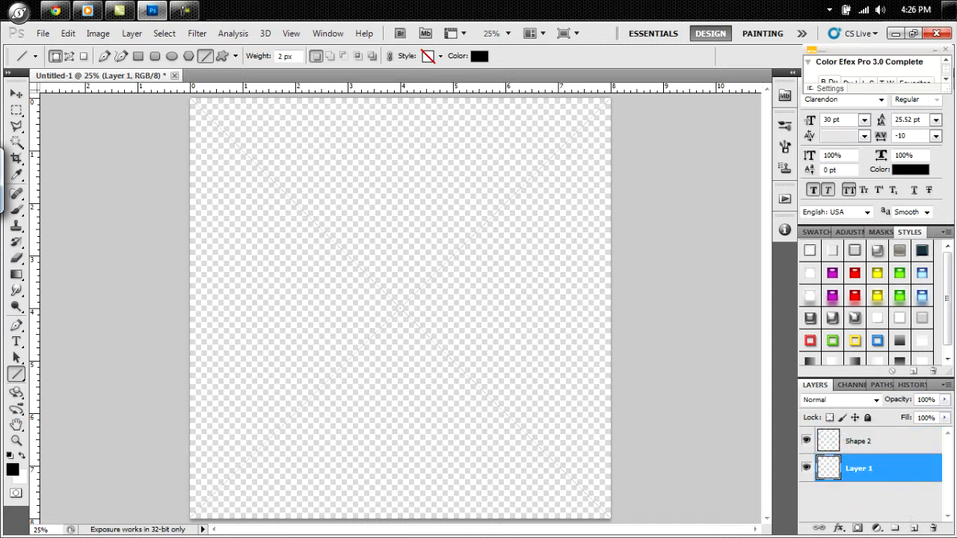
pyautogui.hotkey('ctrl', 'BackSpace')
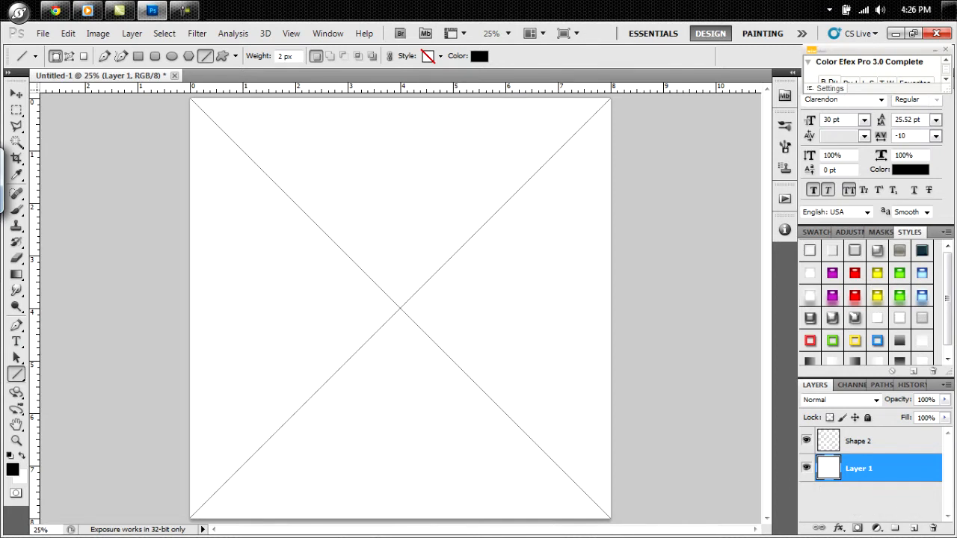
# Duplicate the crossed-lines layer, rotate the copy so its lines run vertically and horizontally, and merge it down.
pyautogui.click(859, 441)
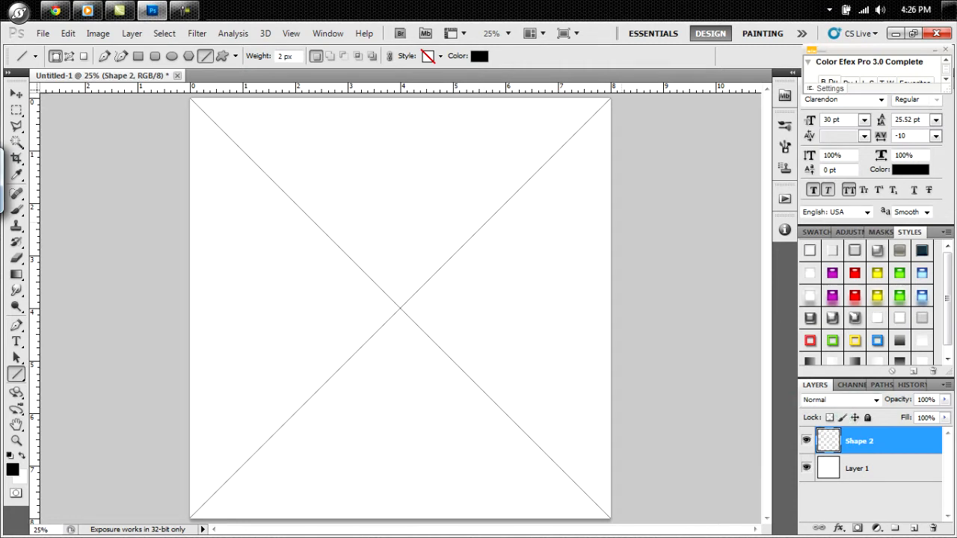
pyautogui.hotkey('ctrl', 'j')
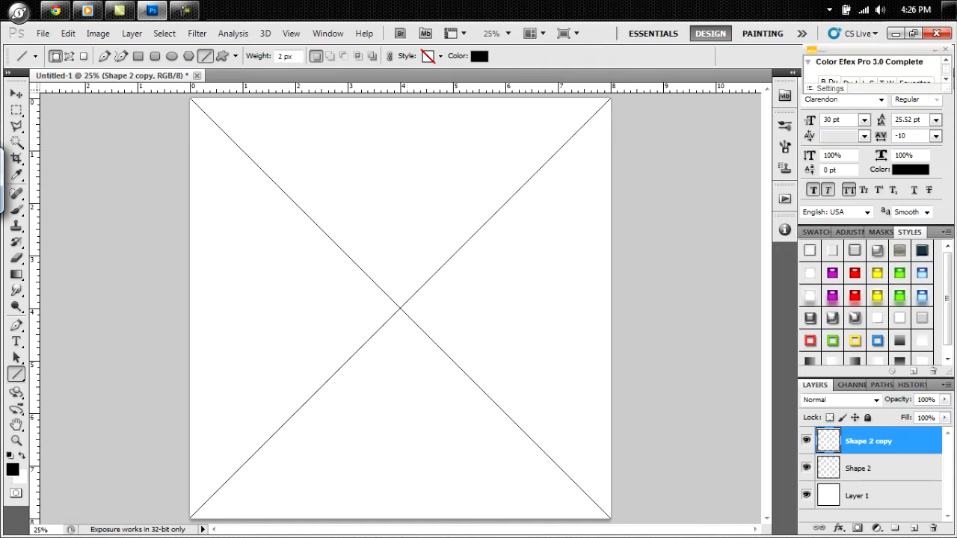
pyautogui.hotkey('ctrl', 't')
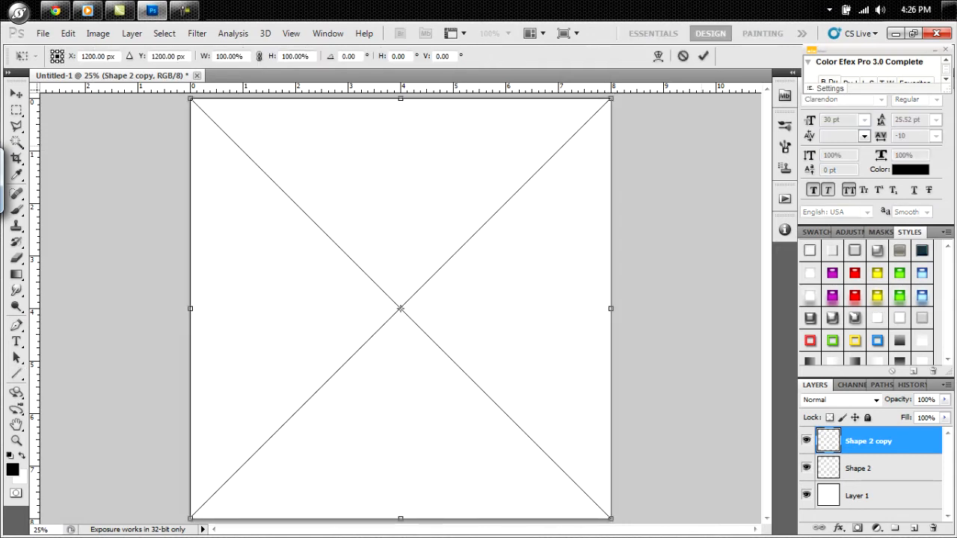
pyautogui.moveTo(676, 123); pyautogui.dragTo(673, 357)
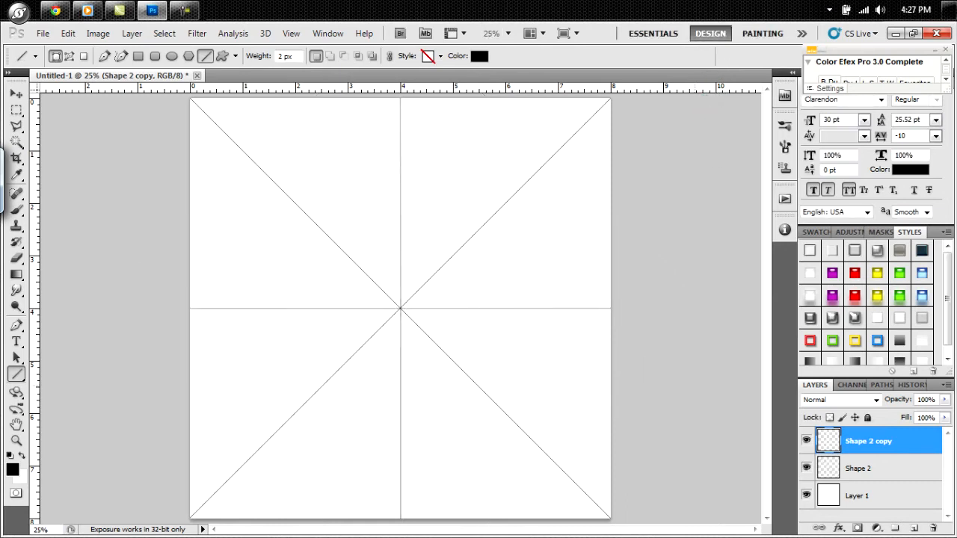
pyautogui.hotkey('ctrl', 'e')
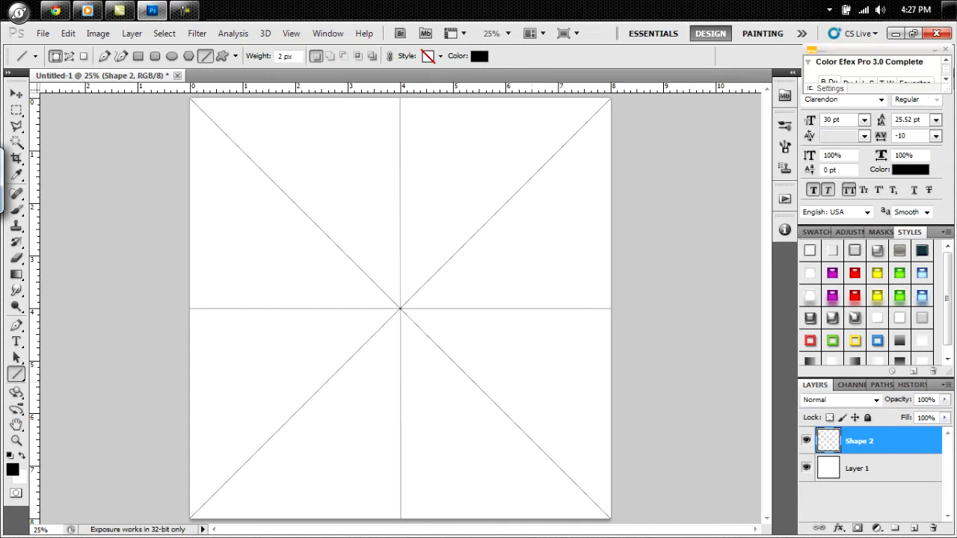
# Duplicate the eight-ray line layer, rotate the copy 23.30° between the existing rays, and merge all visible layers.
pyautogui.hotkey('ctrl', 'j')
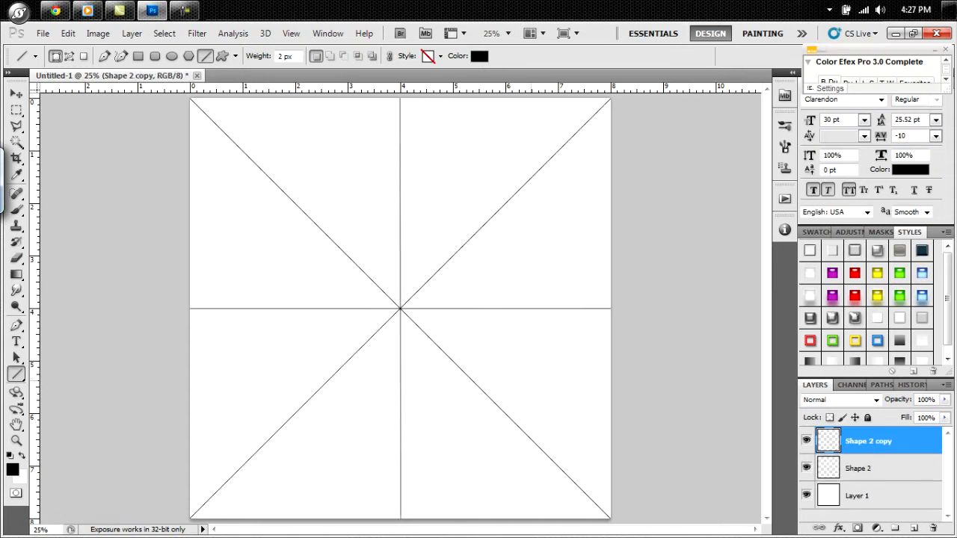
pyautogui.hotkey('ctrl', 't')
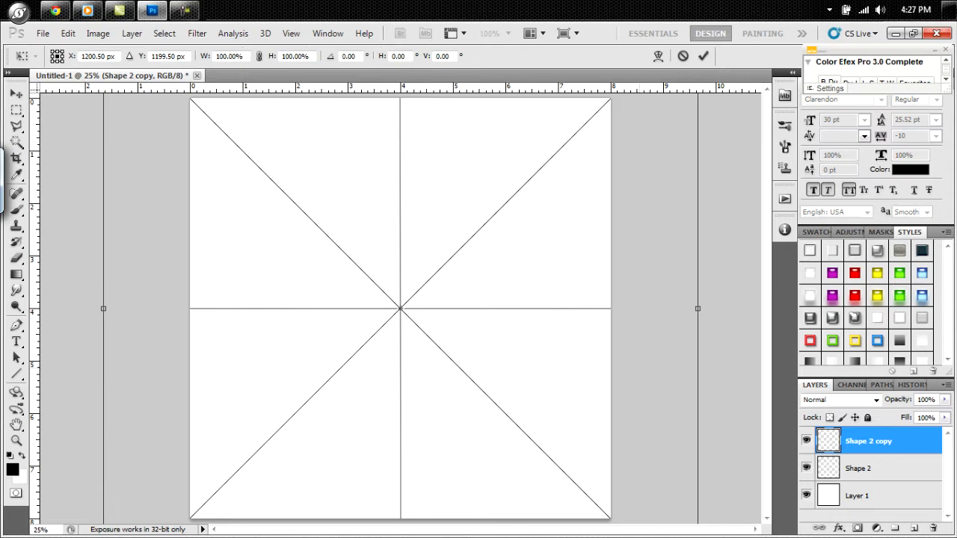
pyautogui.moveTo(729, 308); pyautogui.dragTo(706, 424)
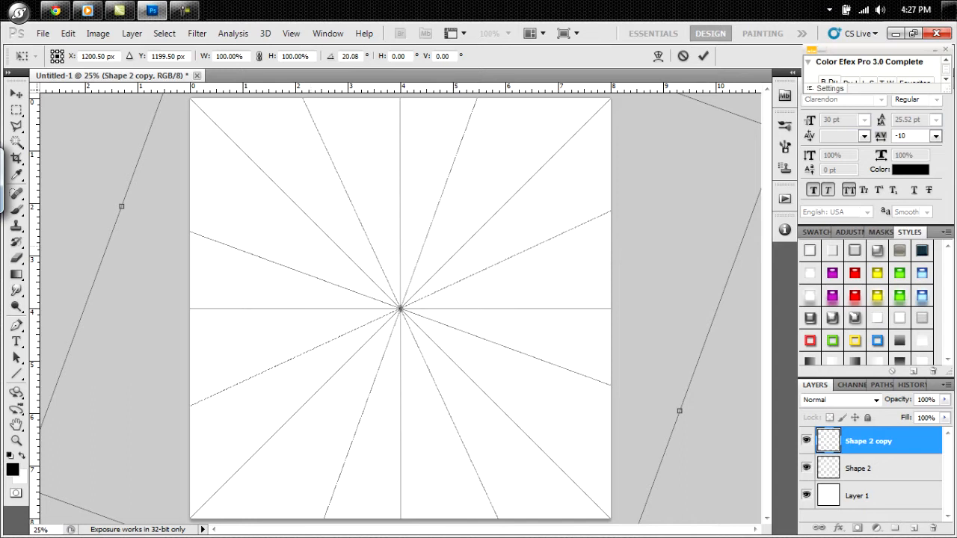
pyautogui.moveTo(718, 374); pyautogui.dragTo(712, 400)
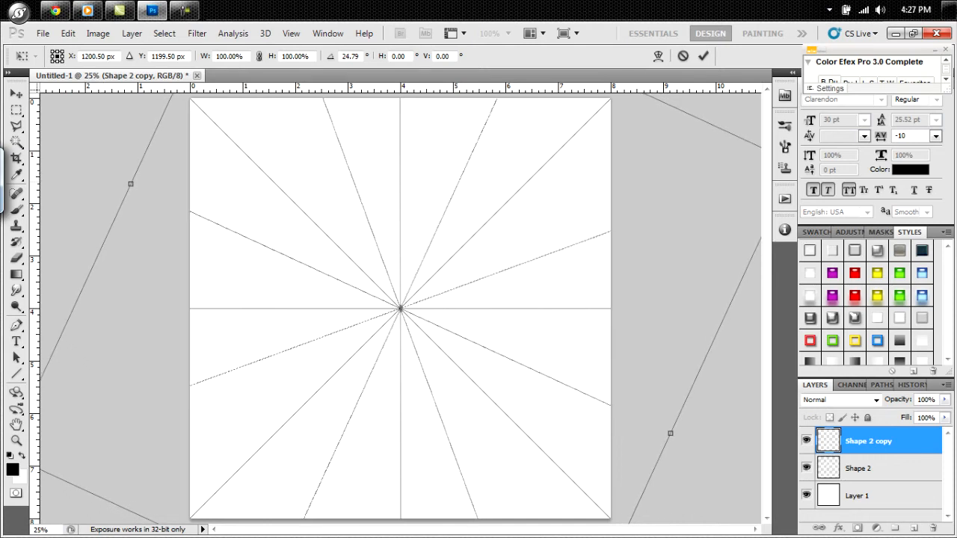
pyautogui.moveTo(711, 400); pyautogui.dragTo(714, 392)
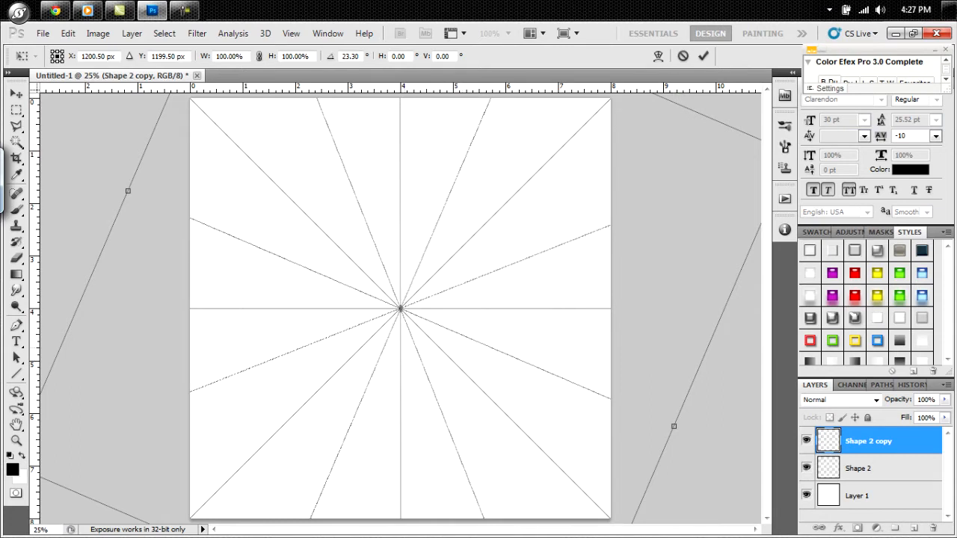
pyautogui.click(704, 57)
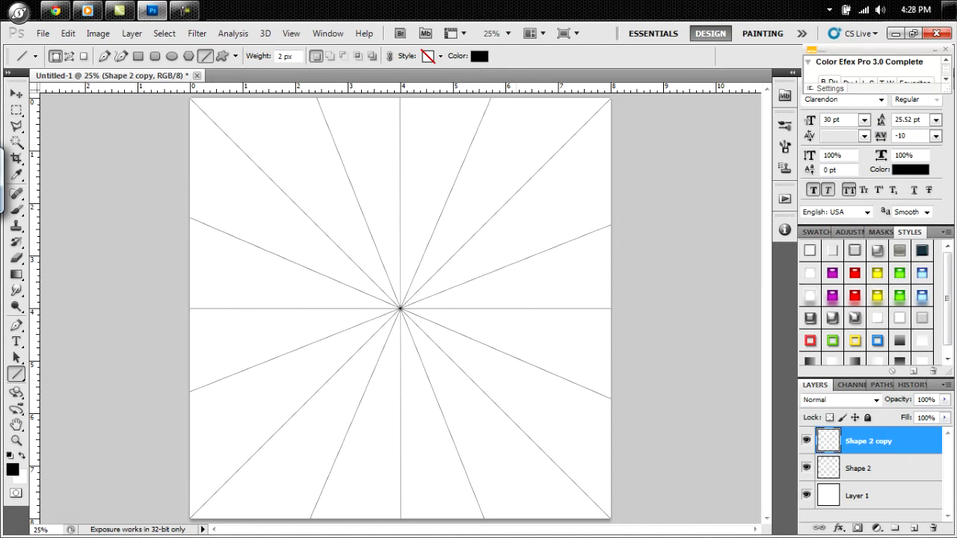
pyautogui.hotkey('ctrl', 'shift', 'e')
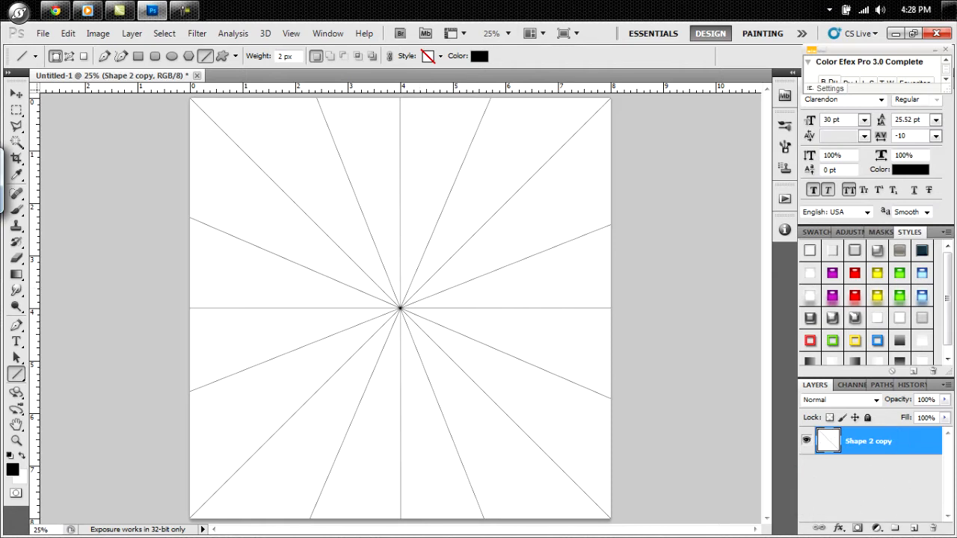
# Select every other wedge of the radial line pattern with the Magic Wand, eight wedges in total.
pyautogui.press('F7')
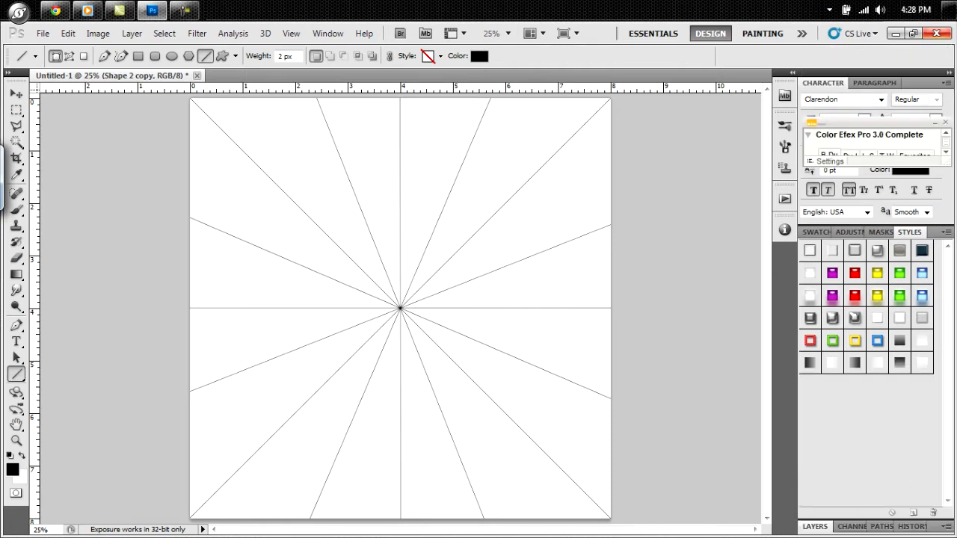
pyautogui.click(16, 142)
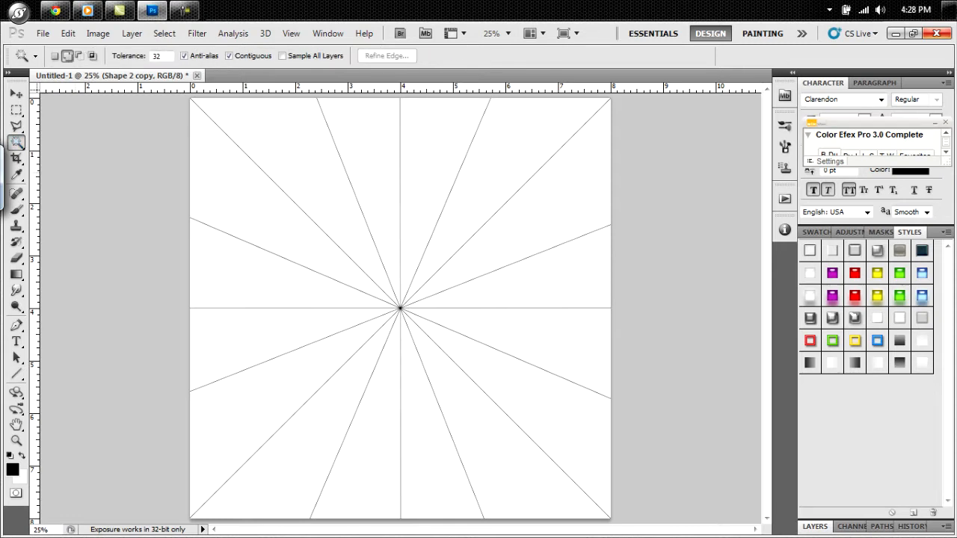
pyautogui.rightClick(17, 142)
pyautogui.click(67, 143)
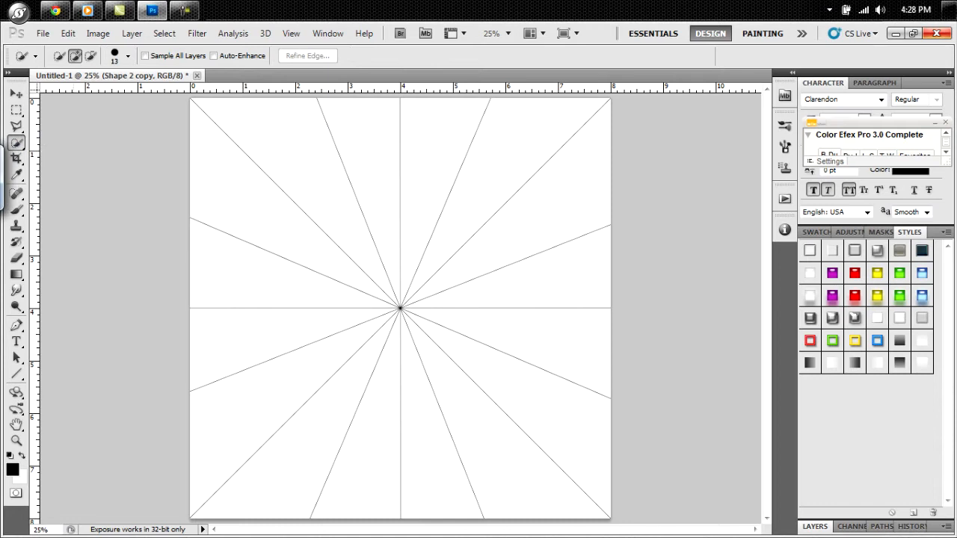
pyautogui.rightClick(17, 142)
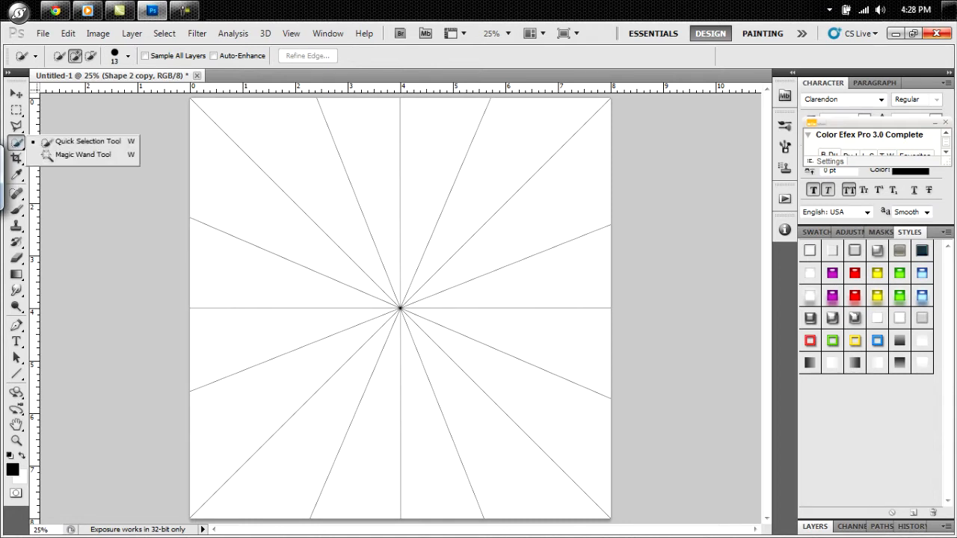
pyautogui.click(83, 154)
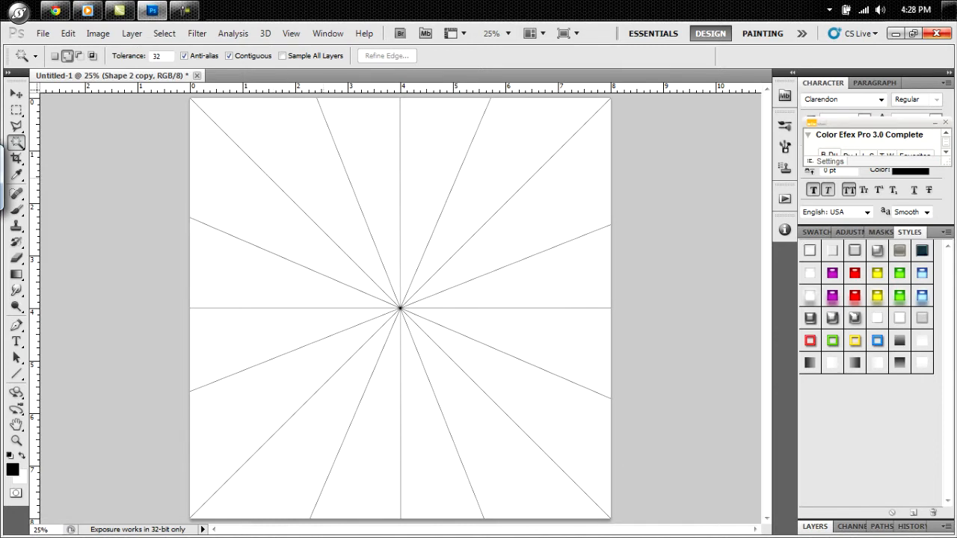
pyautogui.click(310, 180)
pyautogui.click(434, 161)
pyautogui.click(549, 202)
pyautogui.click(550, 338)
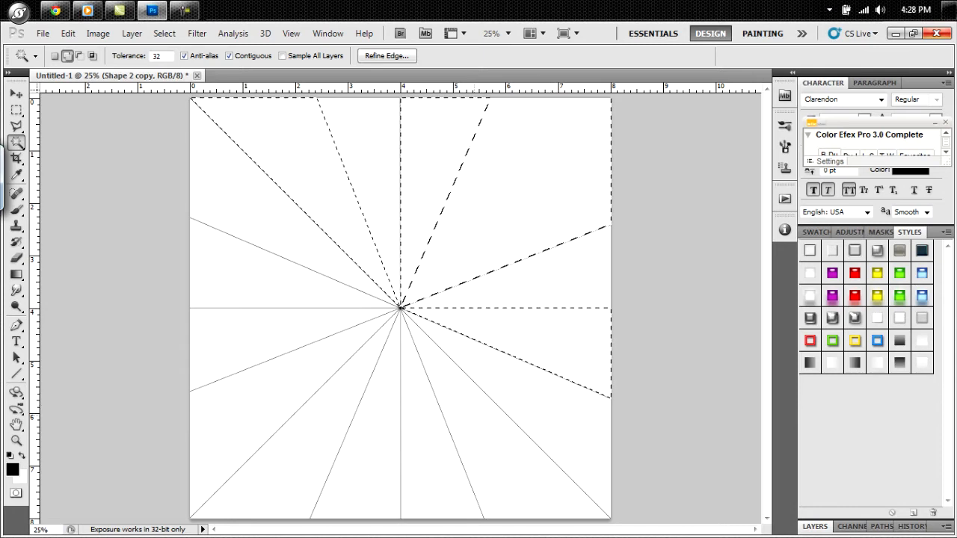
pyautogui.click(494, 449)
pyautogui.click(368, 456)
pyautogui.click(250, 404)
pyautogui.click(251, 277)
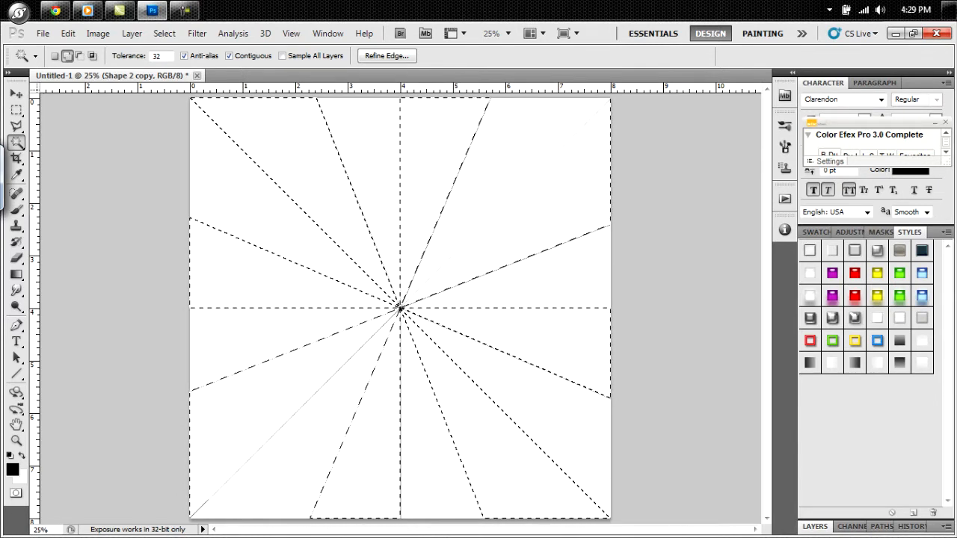
# Fill the selected wedges with black on a new layer, clear the selection, and delete the line layer beneath.
pyautogui.click(815, 527)
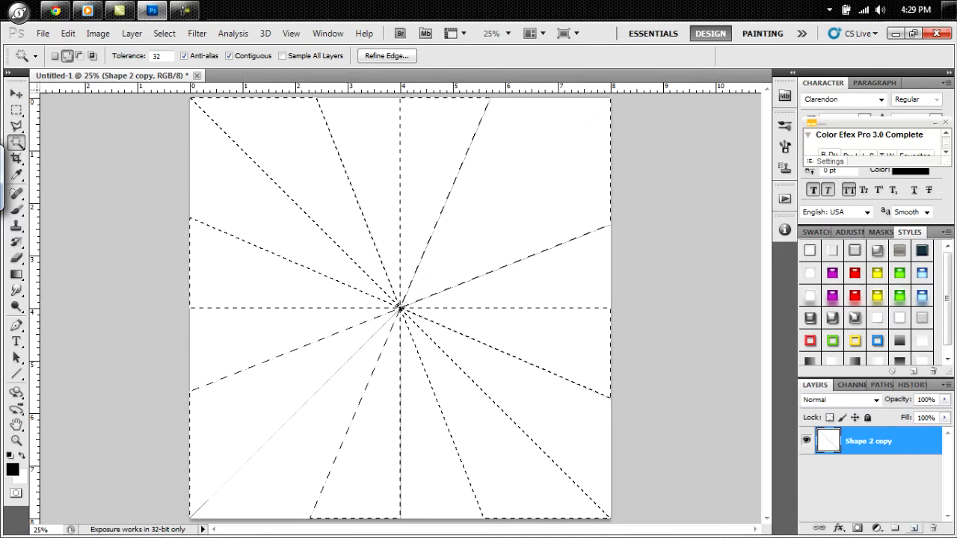
pyautogui.click(914, 528)
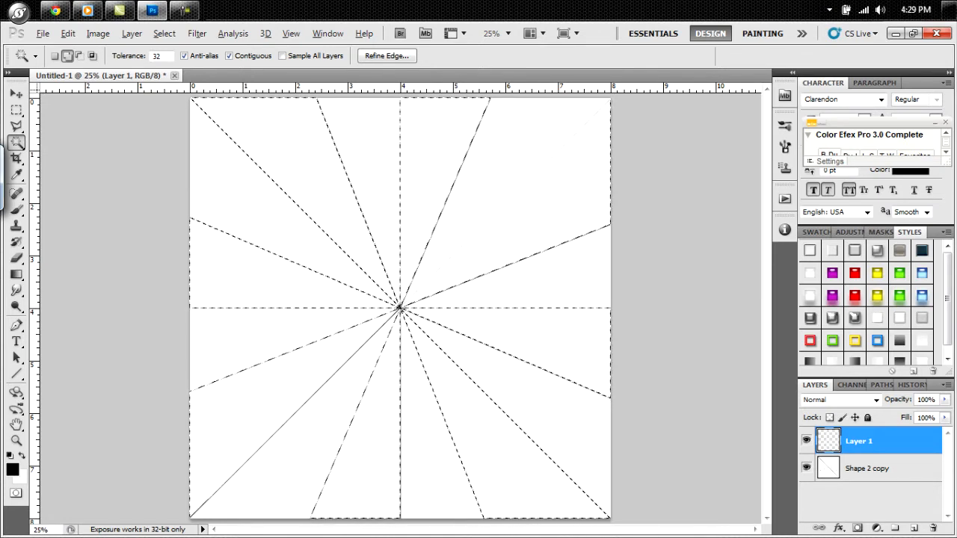
pyautogui.hotkey('alt', 'BackSpace')
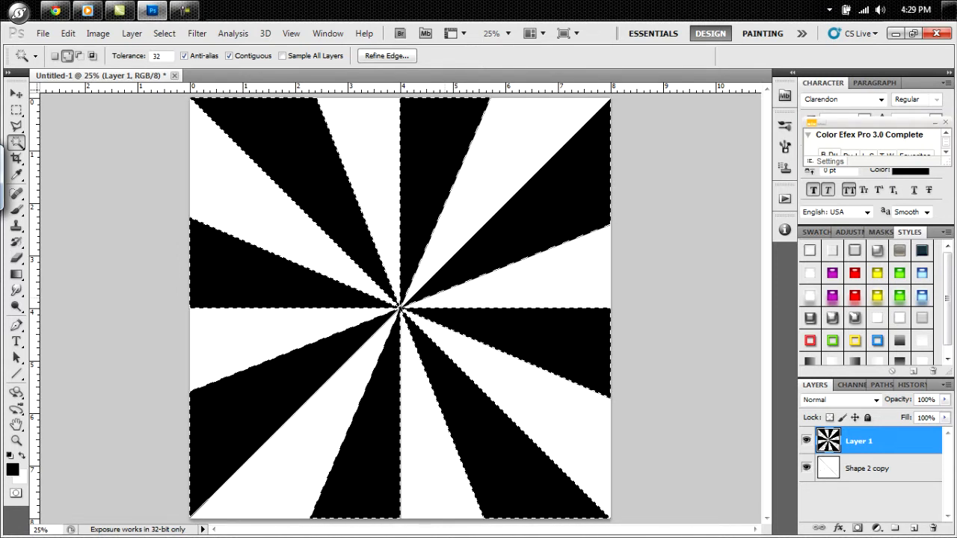
pyautogui.hotkey('ctrl', 'd')
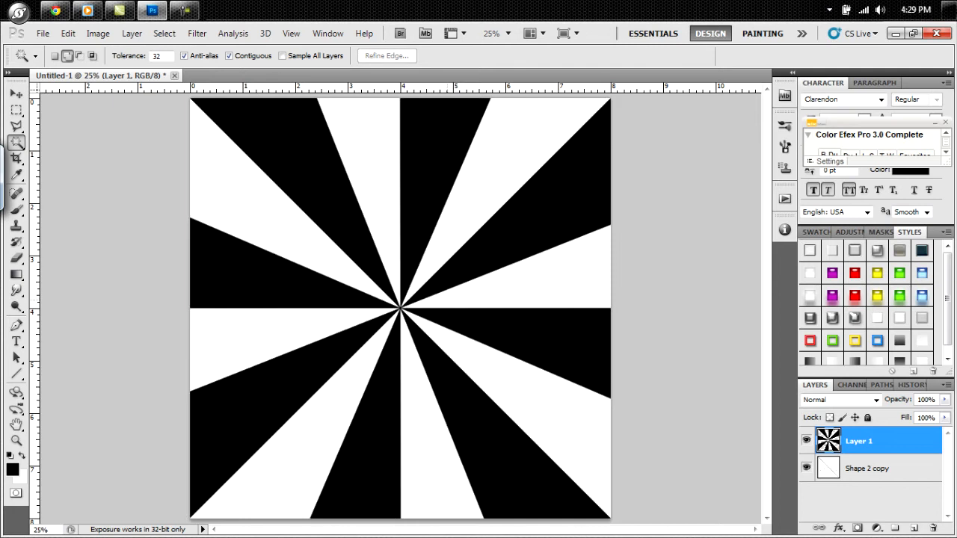
pyautogui.moveTo(889, 472); pyautogui.dragTo(933, 528)
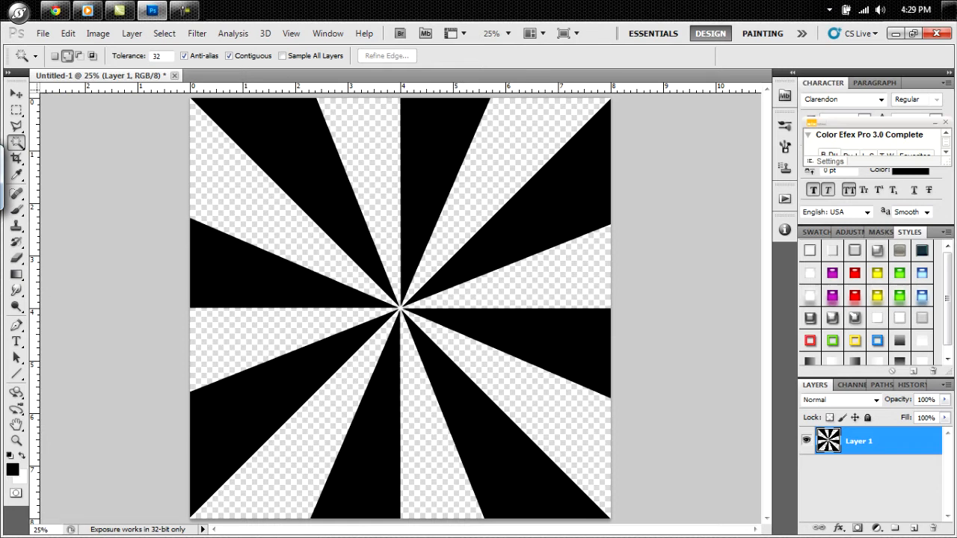
# Add a black 10 px outside Stroke effect to the wedge layer.
pyautogui.doubleClick(901, 442)
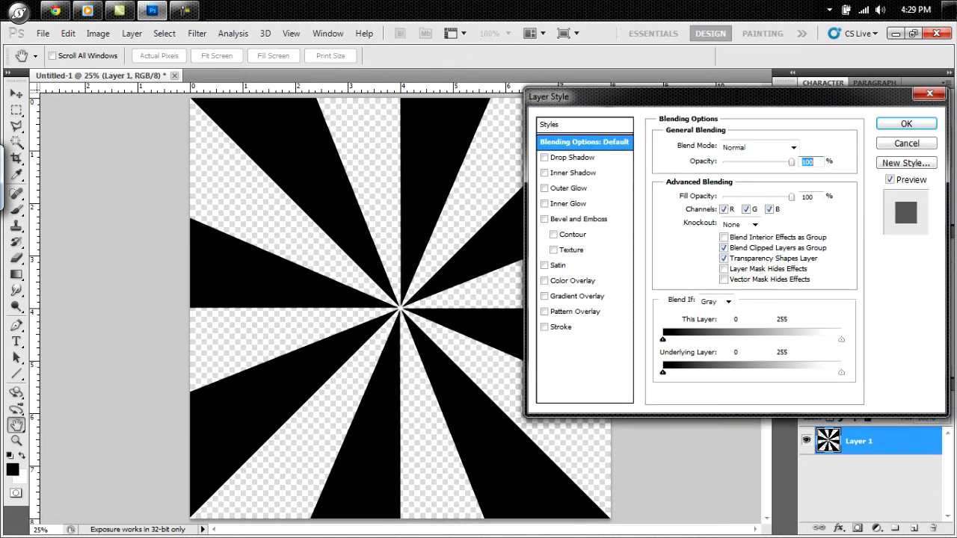
pyautogui.click(561, 327)
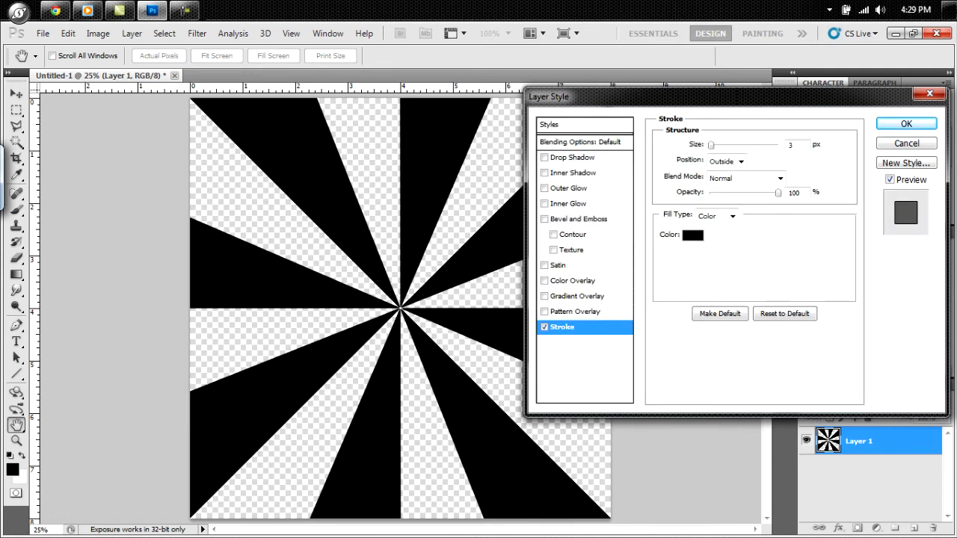
pyautogui.moveTo(711, 145); pyautogui.dragTo(716, 145)
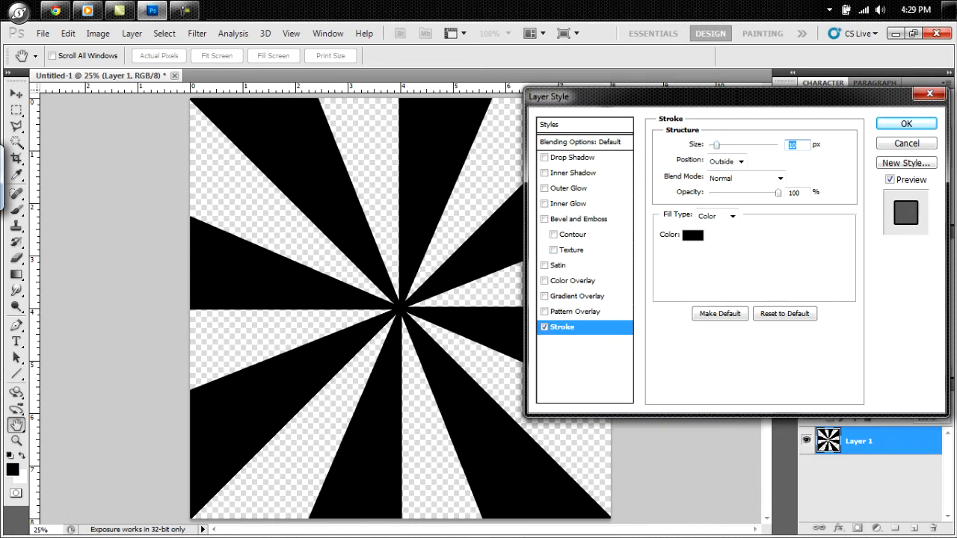
pyautogui.press('Return')
pyautogui.press('w')
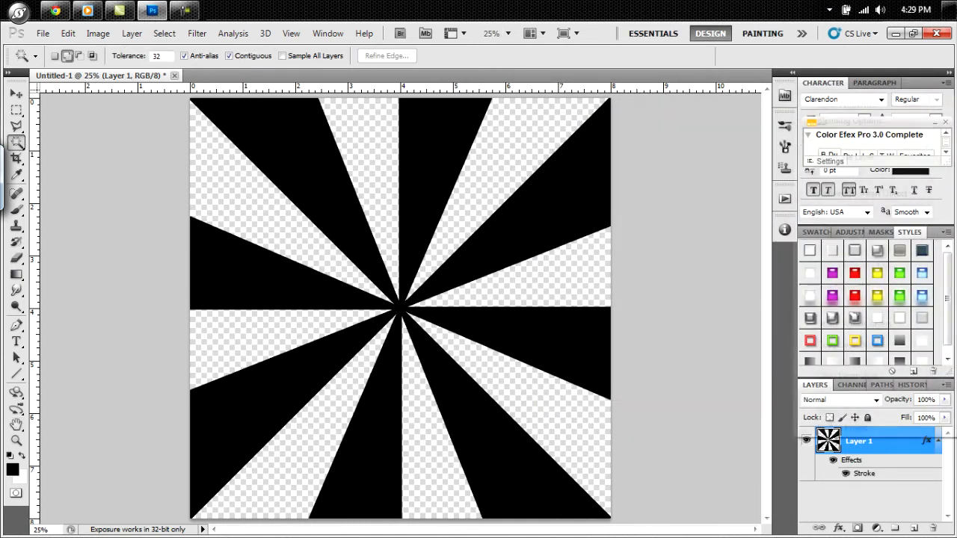
# Convert the stroked wedge layer to a smart object and rasterize it.
pyautogui.rightClick(860, 441)
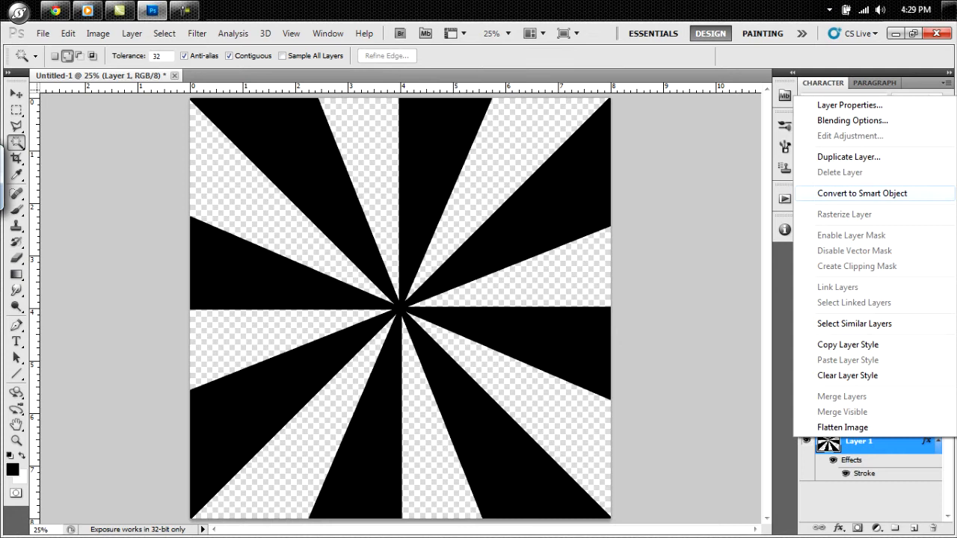
pyautogui.click(862, 193)
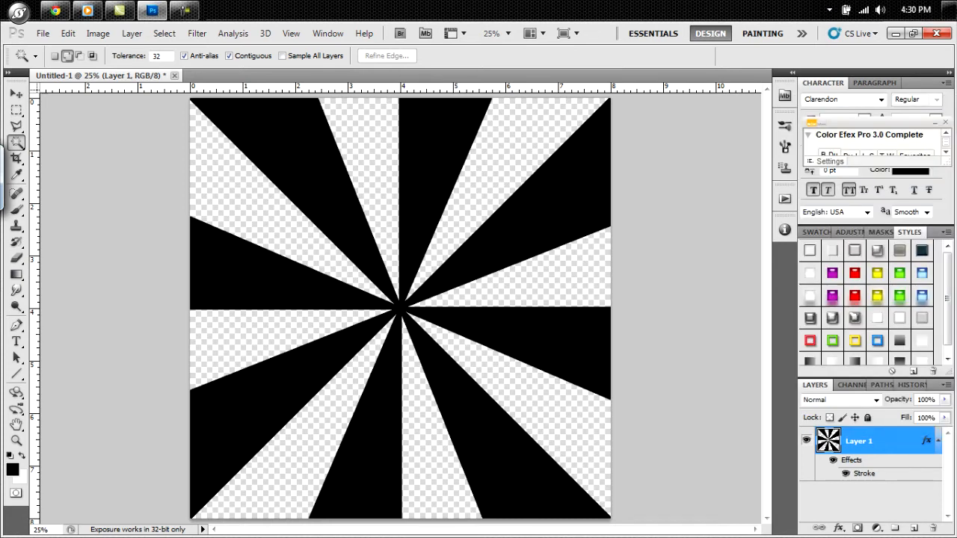
pyautogui.rightClick(860, 442)
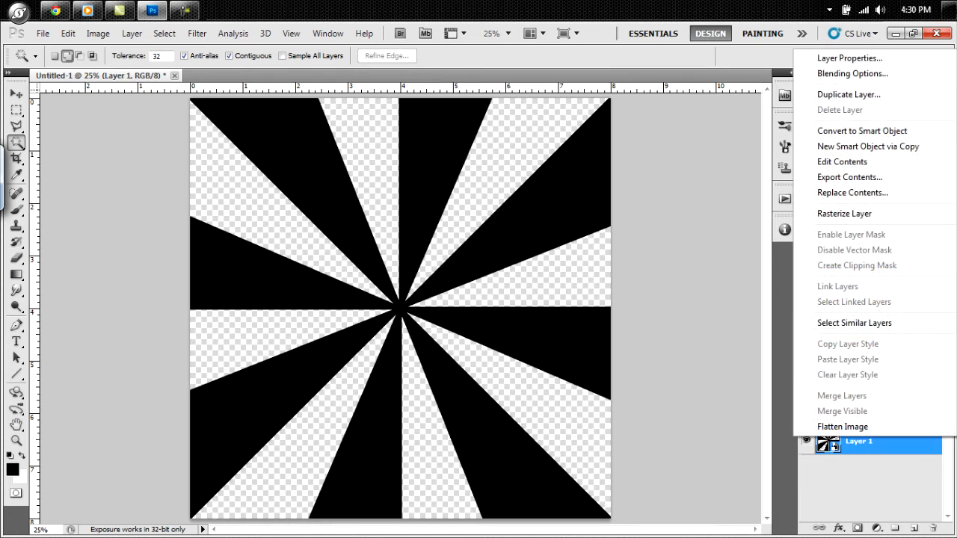
pyautogui.click(844, 214)
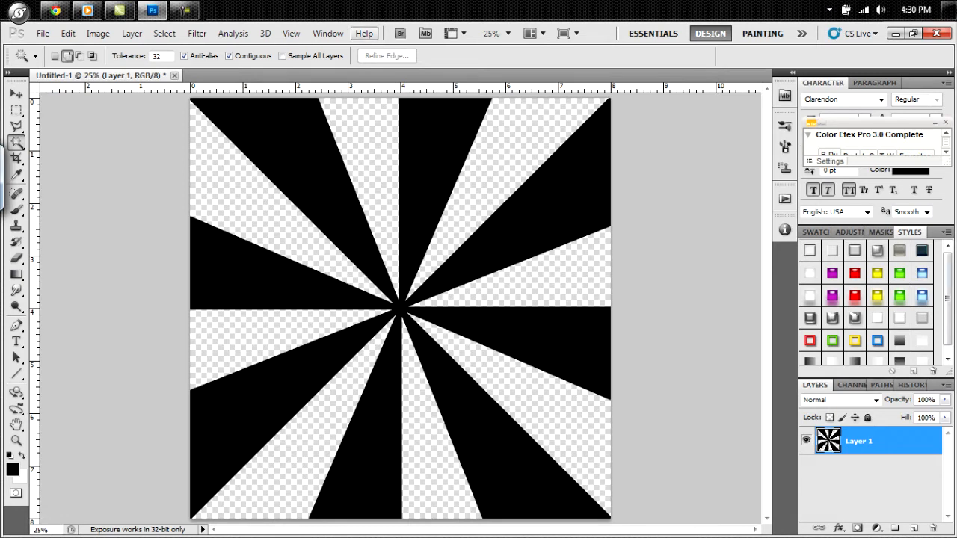
pyautogui.click(327, 32)
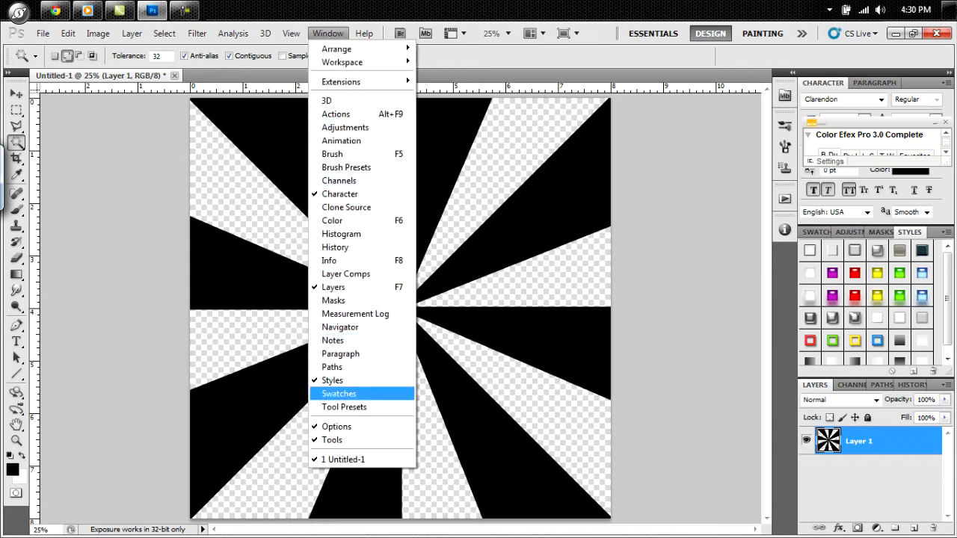
pyautogui.moveTo(910, 232); pyautogui.dragTo(785, 259)
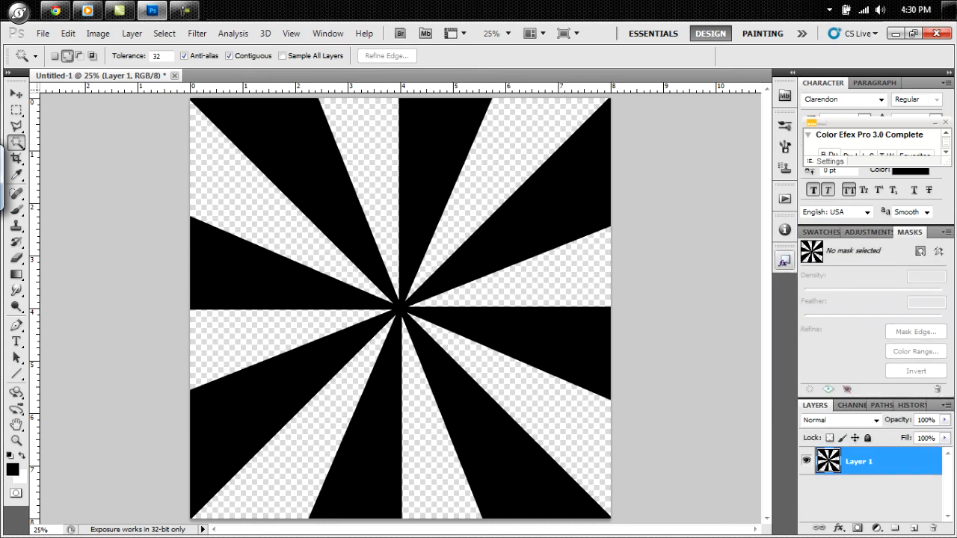
pyautogui.moveTo(785, 260); pyautogui.dragTo(928, 235)
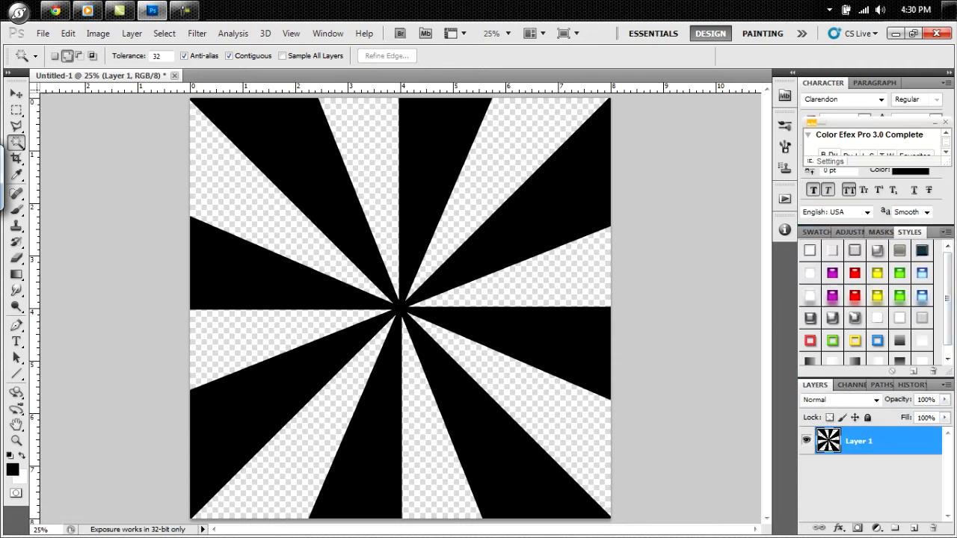
# Replace the current layer styles with the Web Styles preset set.
pyautogui.click(947, 232)
pyautogui.click(947, 232)
pyautogui.click(946, 232)
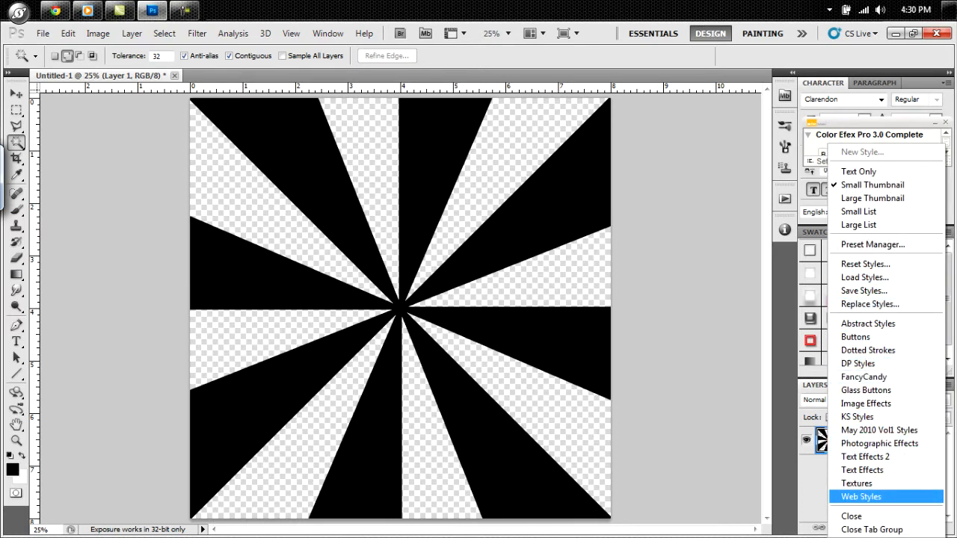
pyautogui.click(861, 496)
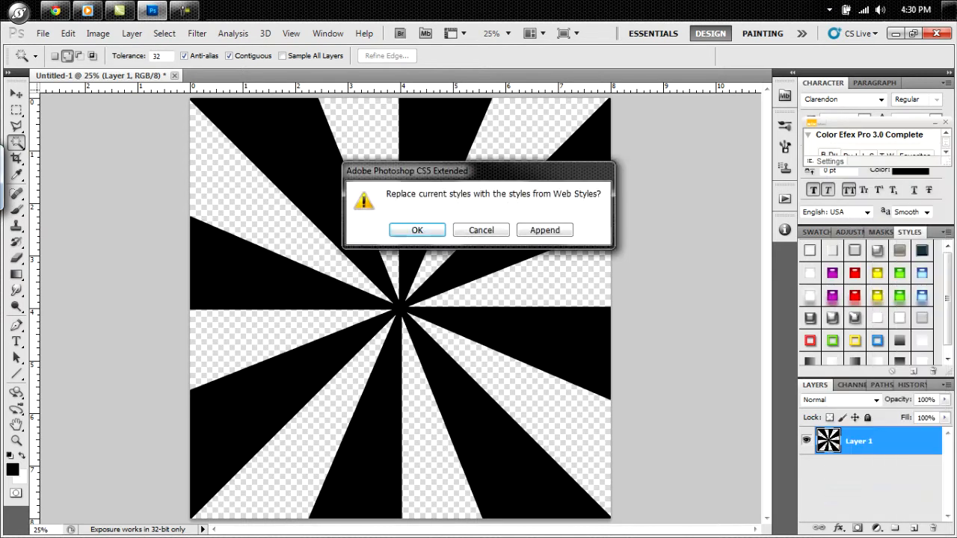
pyautogui.click(418, 230)
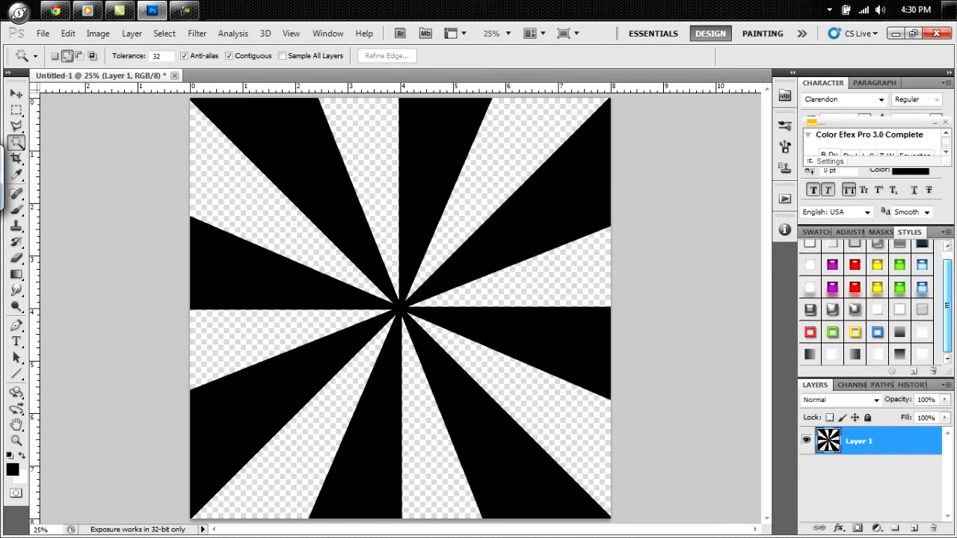
# Apply the glossy silver beveled preset from Web Styles to the wedge layer and collapse its effects list.
pyautogui.moveTo(948, 306); pyautogui.dragTo(948, 296)
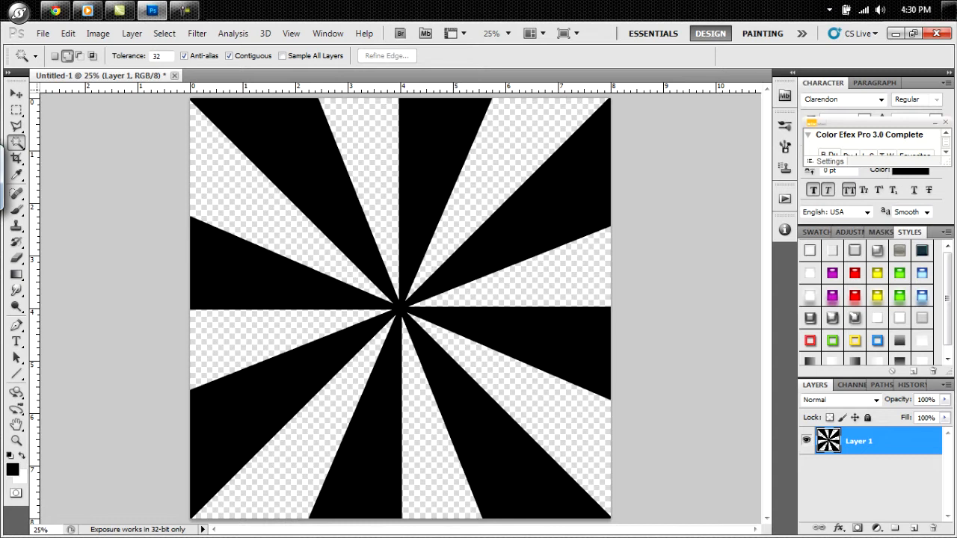
pyautogui.click(832, 318)
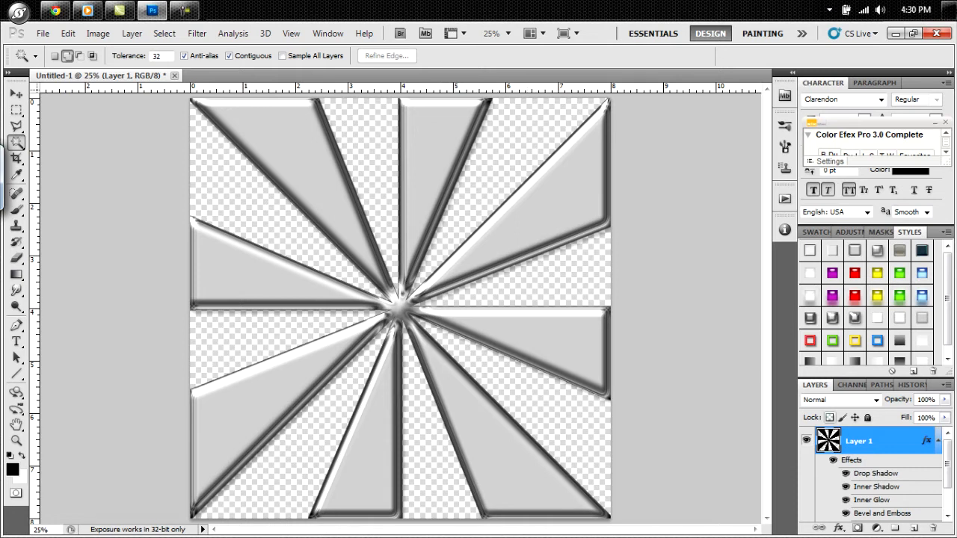
pyautogui.click(939, 441)
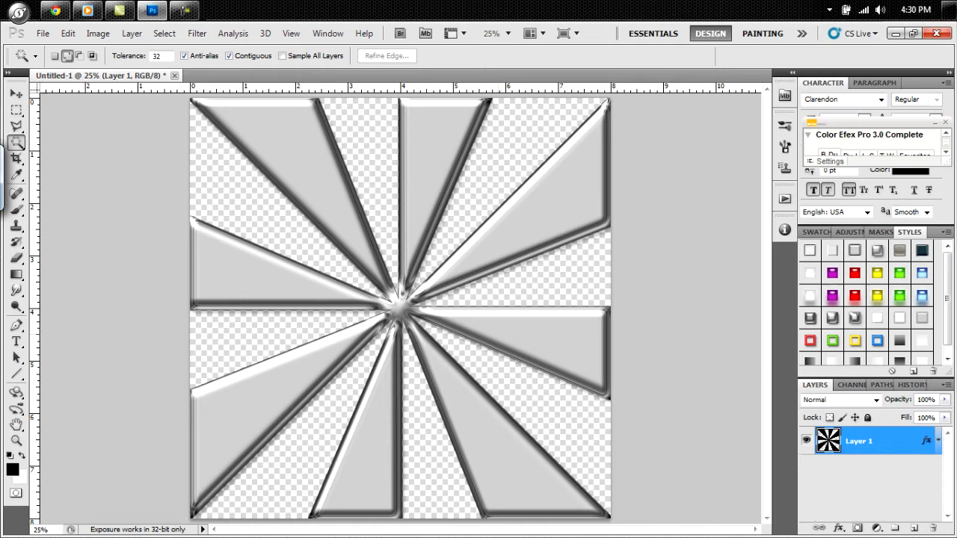
# Apply the Twirl distortion filter to the wedge layer with an angle of 999°.
pyautogui.click(197, 34)
pyautogui.moveTo(225, 187)
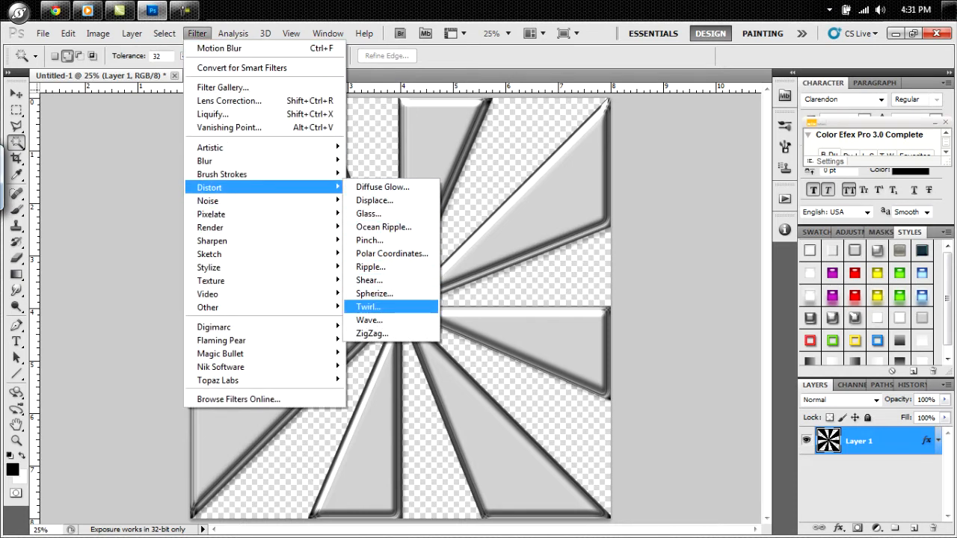
pyautogui.click(368, 307)
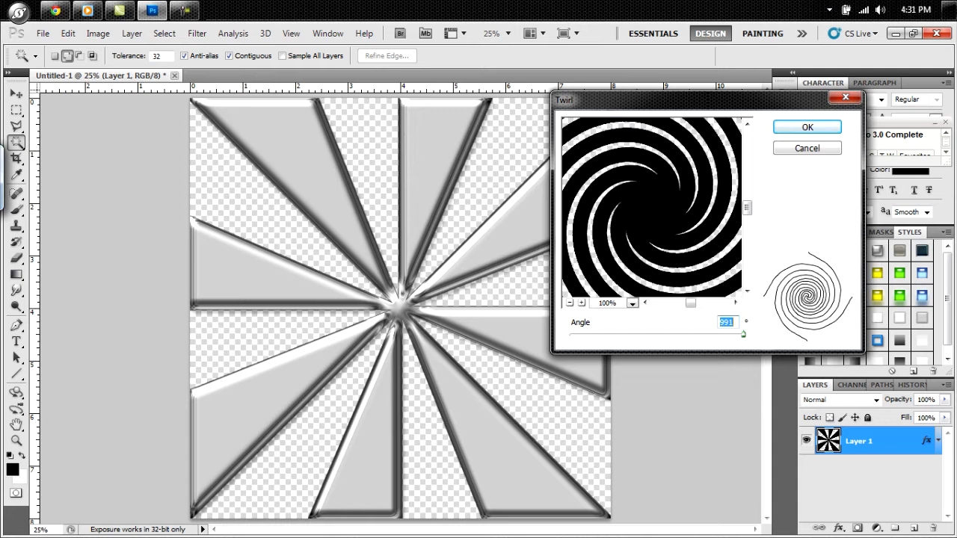
pyautogui.moveTo(744, 334)
pyautogui.mouseDown()
pyautogui.moveTo(571, 335)
pyautogui.moveTo(744, 334)
pyautogui.mouseUp()
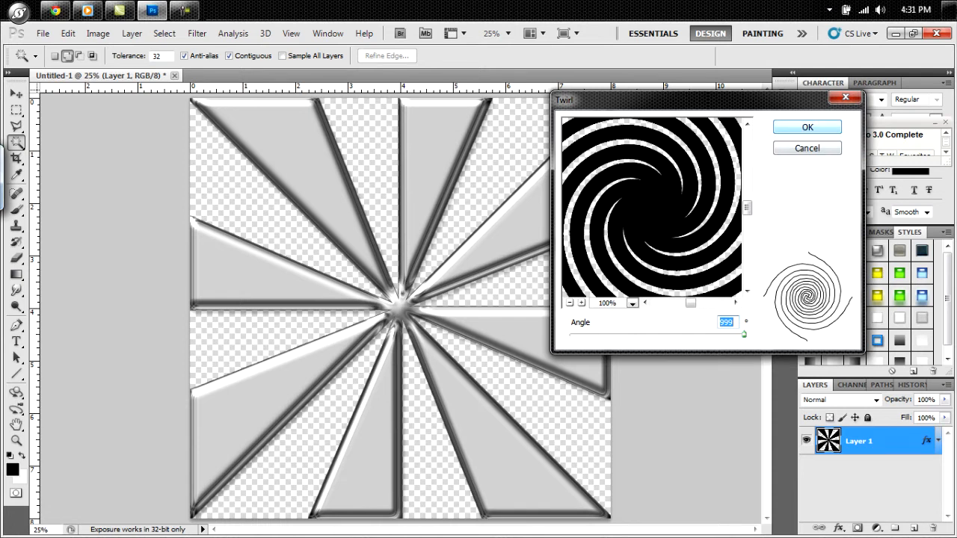
pyautogui.press('Return')
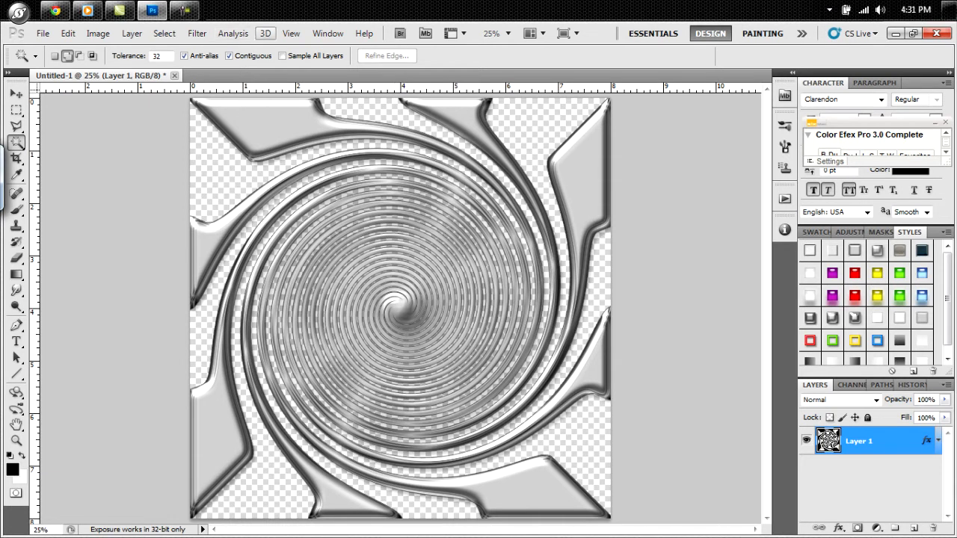
pyautogui.click(291, 32)
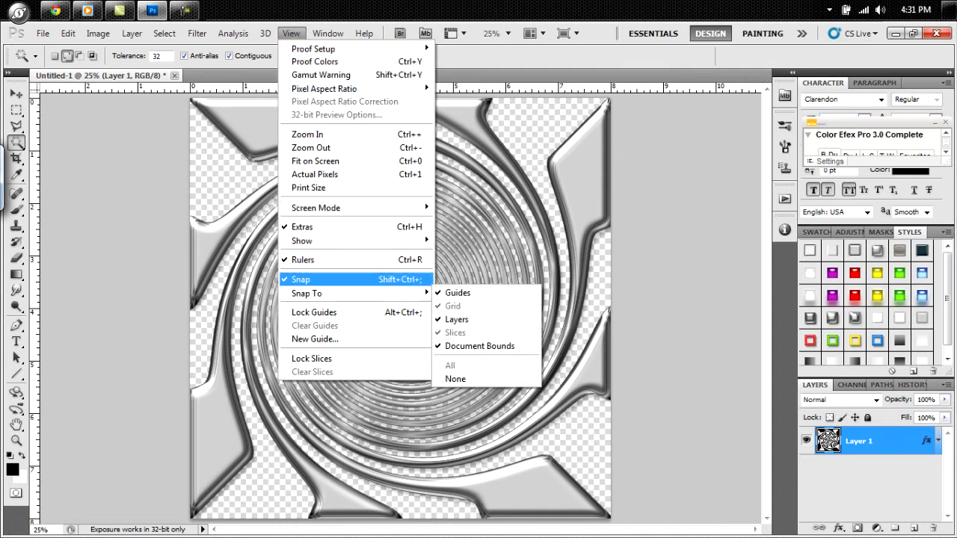
pyautogui.click(291, 33)
pyautogui.click(291, 33)
pyautogui.click(291, 33)
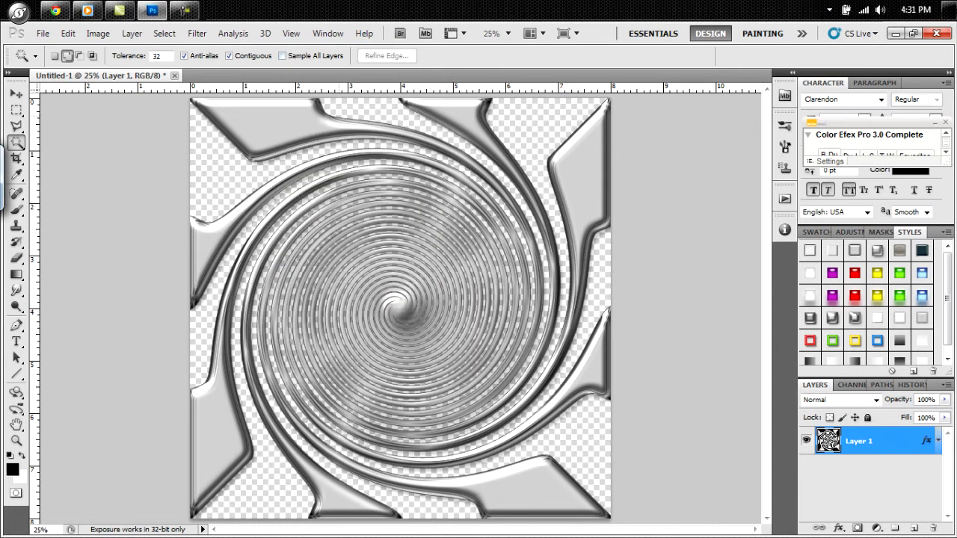
# Place horizontal and vertical guides at 4 inches through the canvas centre and select a centred circle about 6.9 inches wide with the Elliptical Marquee tool.
pyautogui.moveTo(112, 88); pyautogui.dragTo(112, 308)
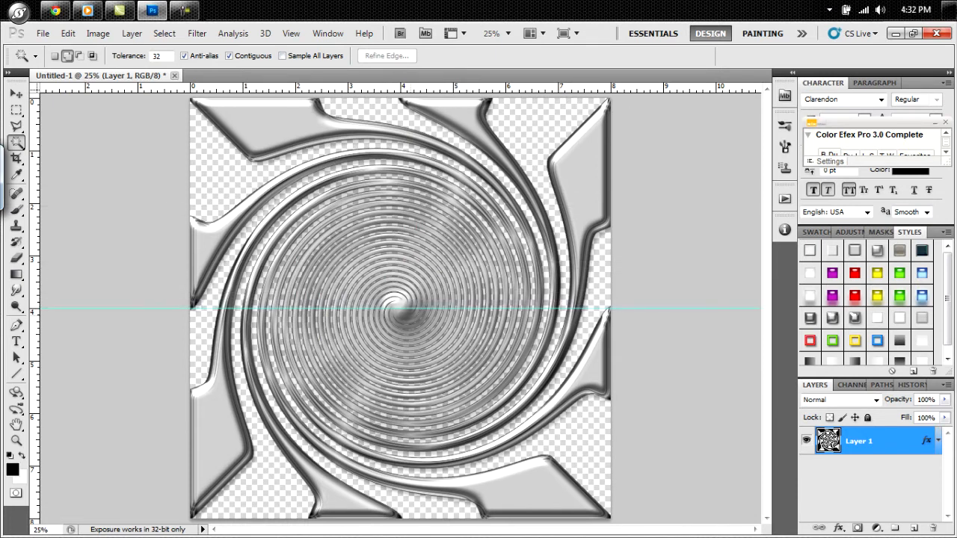
pyautogui.moveTo(35, 299); pyautogui.dragTo(401, 300)
pyautogui.click(16, 110)
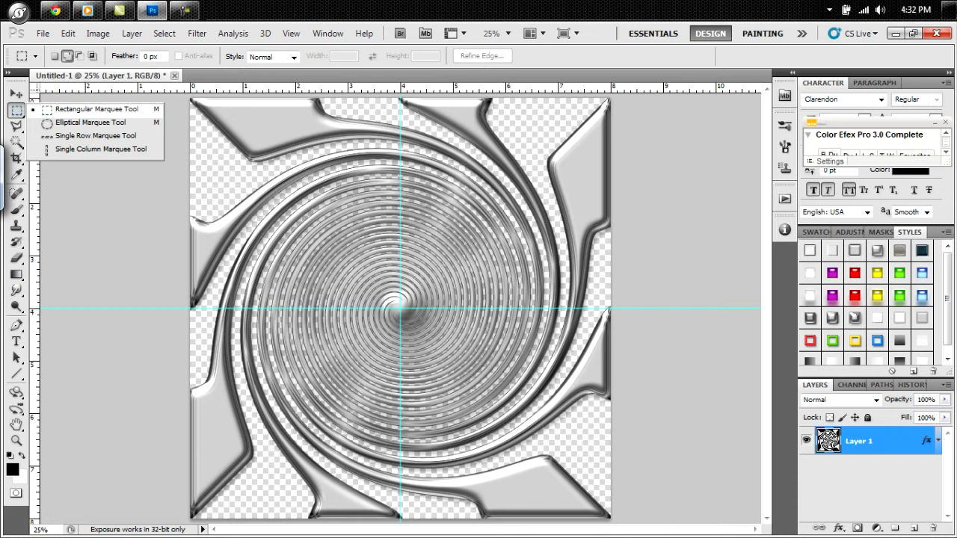
pyautogui.click(90, 122)
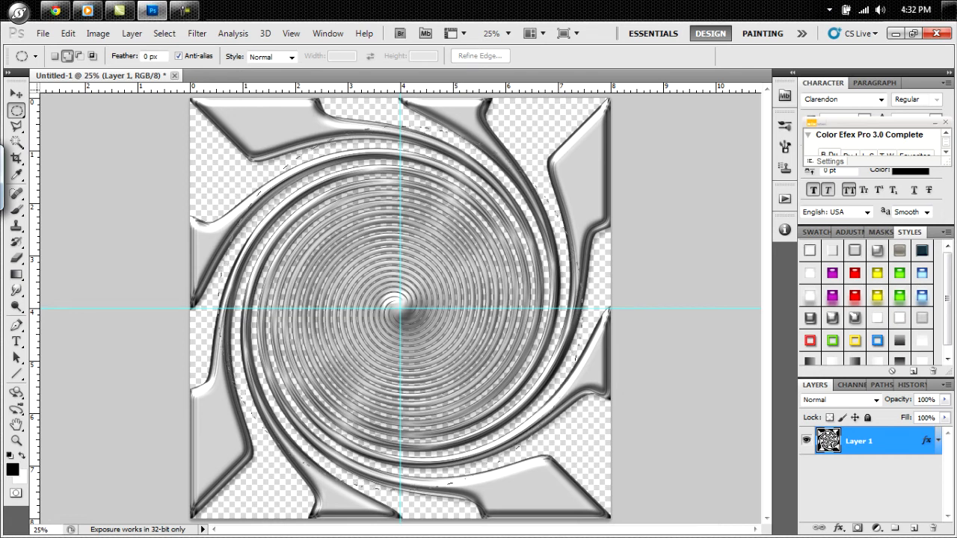
pyautogui.moveTo(400, 308); pyautogui.dragTo(582, 490)
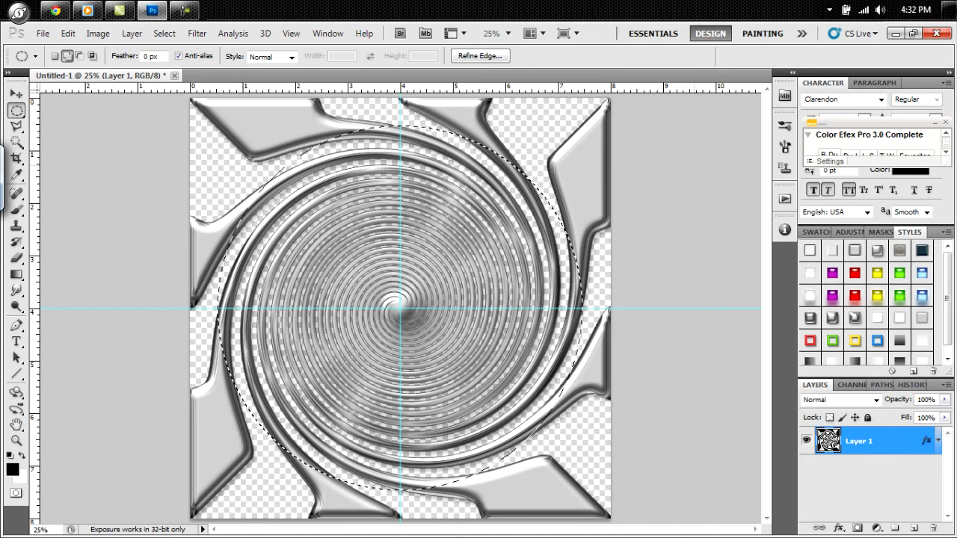
# Copy the circular selection to a new layer, collapsing its effects list, and delete the original Layer 1.
pyautogui.hotkey('ctrl', 'j')
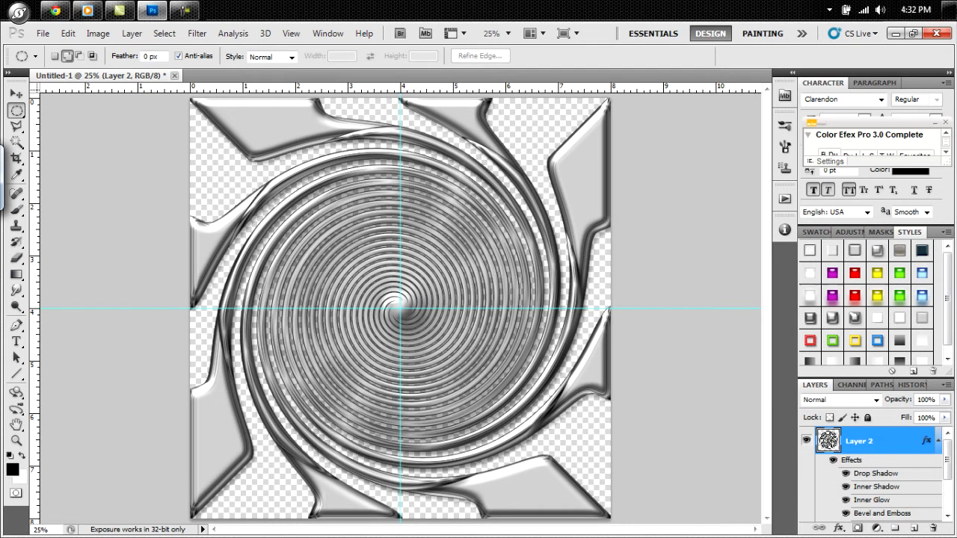
pyautogui.click(938, 441)
pyautogui.moveTo(875, 469); pyautogui.dragTo(934, 528)
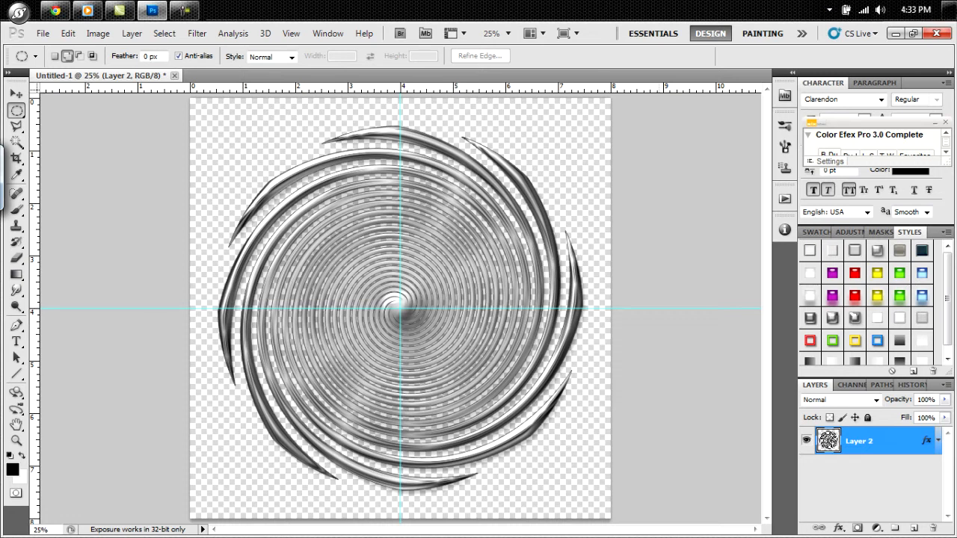
# Remove the horizontal and vertical guides from the canvas centre.
pyautogui.hotkey('ctrl', ';')
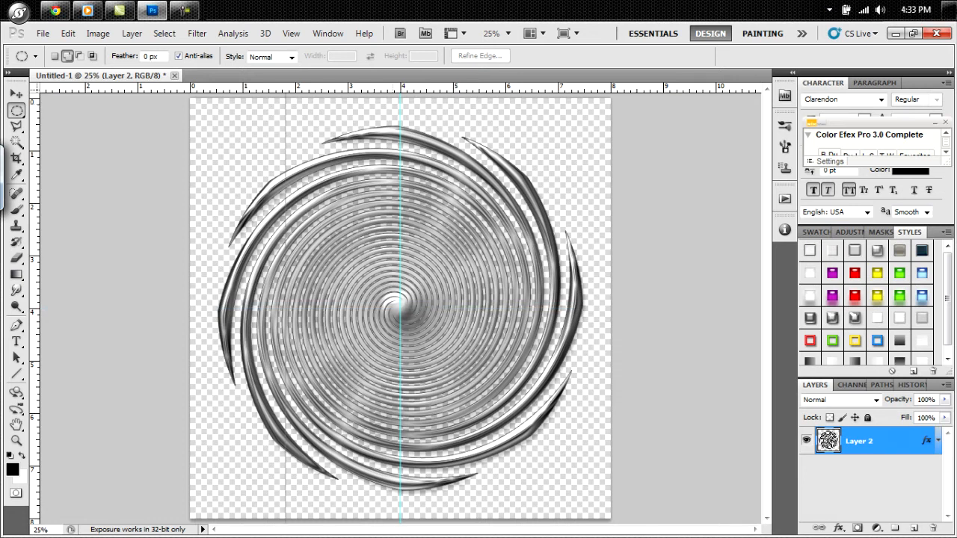
pyautogui.hotkey('ctrl', ';')
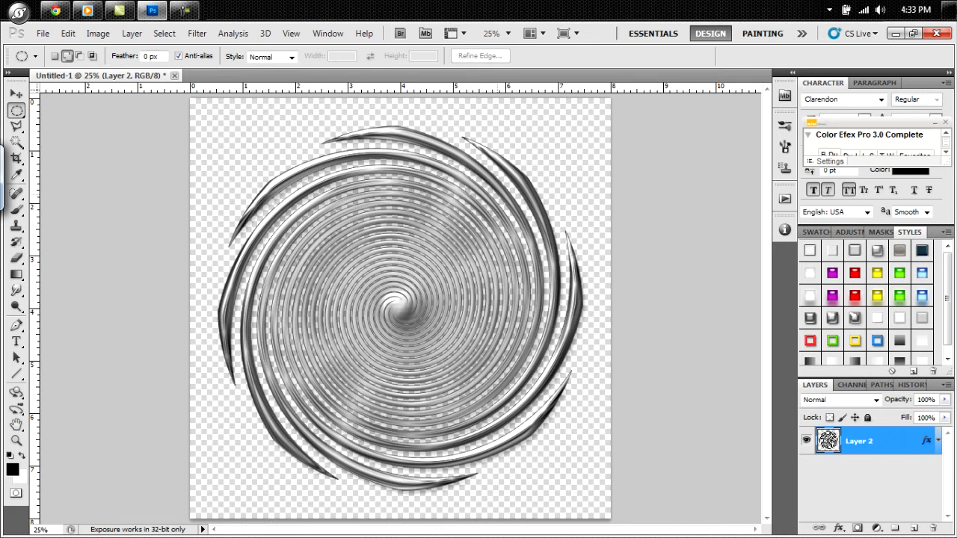
# Duplicate the spiral layer, centre the copy on the canvas's left edge, and stack the original Layer 2 above it.
pyautogui.hotkey('ctrl', 'j')
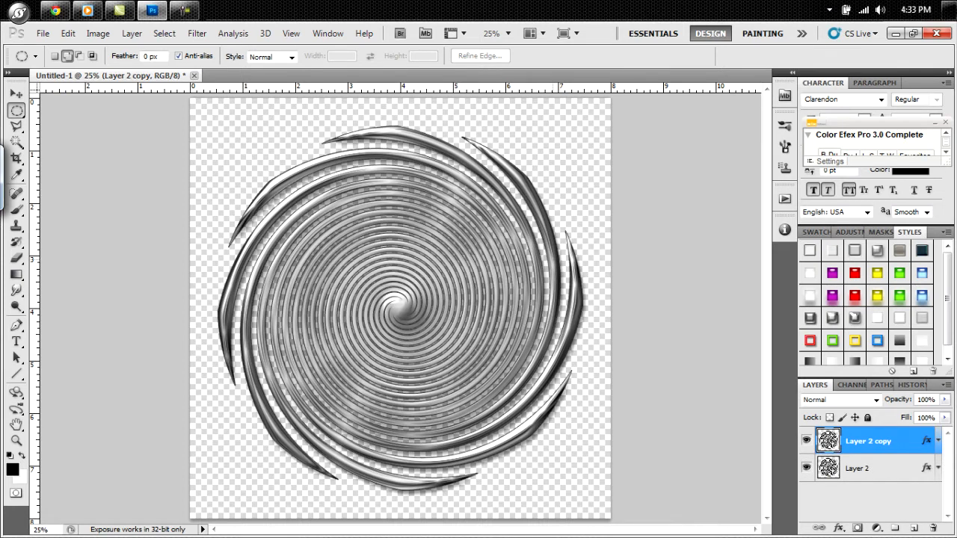
pyautogui.moveTo(402, 309); pyautogui.dragTo(187, 310)
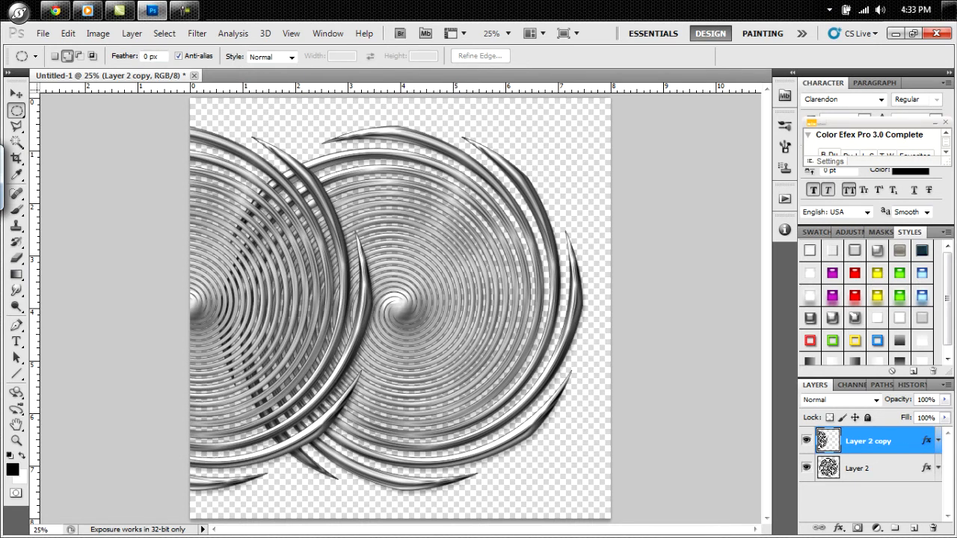
pyautogui.moveTo(871, 468); pyautogui.dragTo(872, 441)
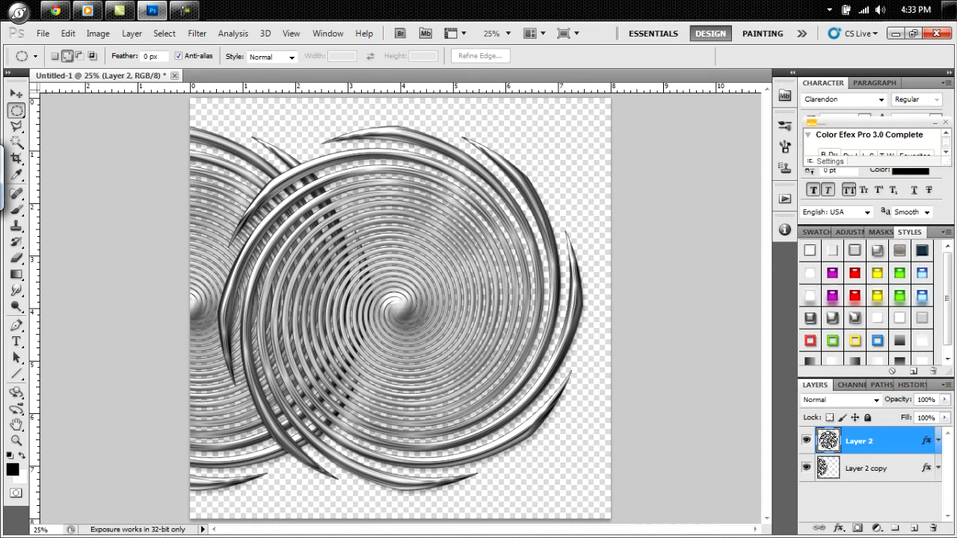
# Duplicate Layer 2 copy and move the duplicate horizontally so its spiral is centred on the canvas's right edge.
pyautogui.click(872, 469)
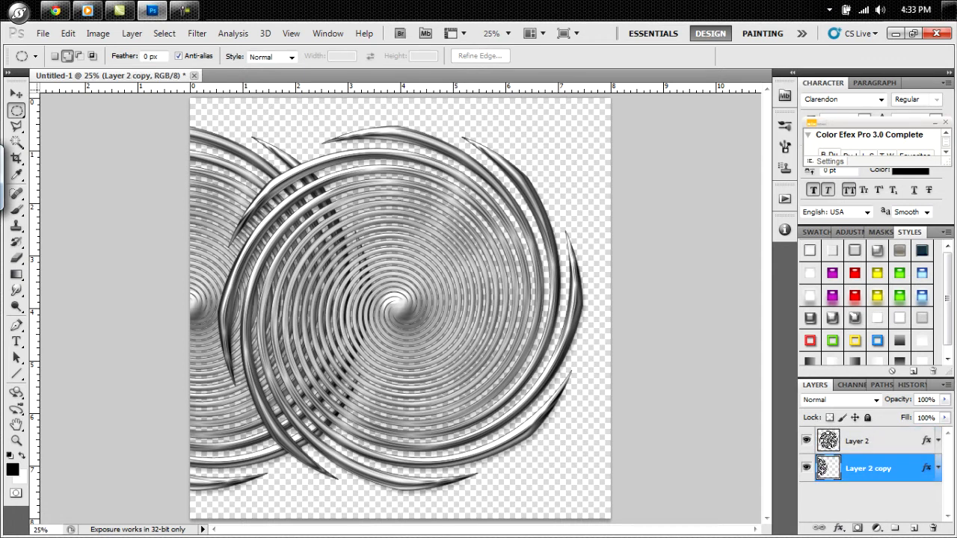
pyautogui.hotkey('ctrl', 'j')
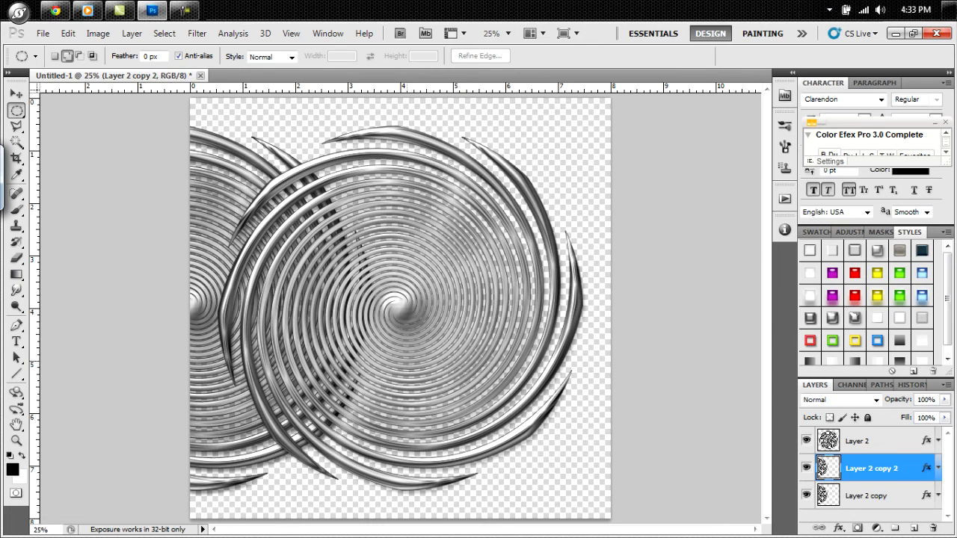
pyautogui.hotkey('ctrl', 'f')
pyautogui.moveTo(427, 329); pyautogui.dragTo(582, 312)
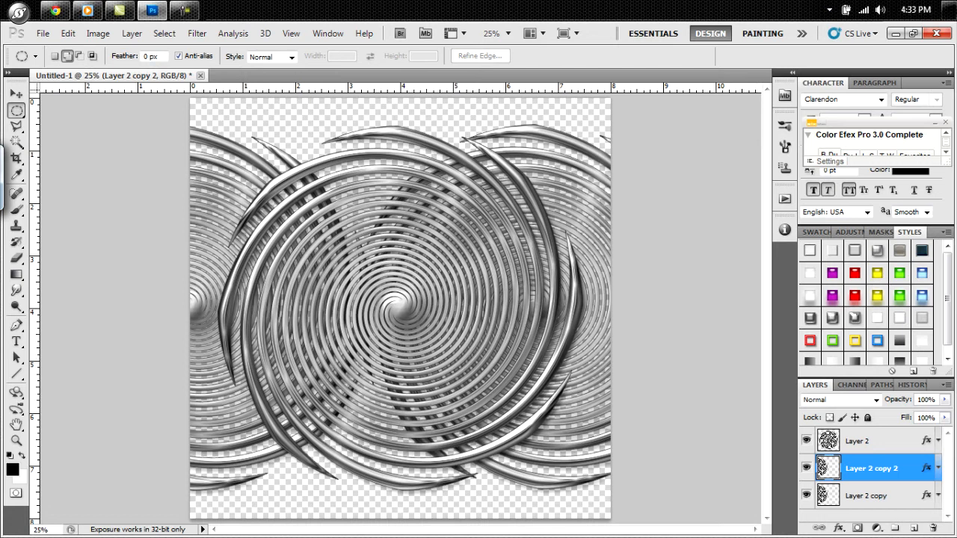
pyautogui.hotkey('ctrl', 'z')
pyautogui.hotkey('ctrl', 'f')
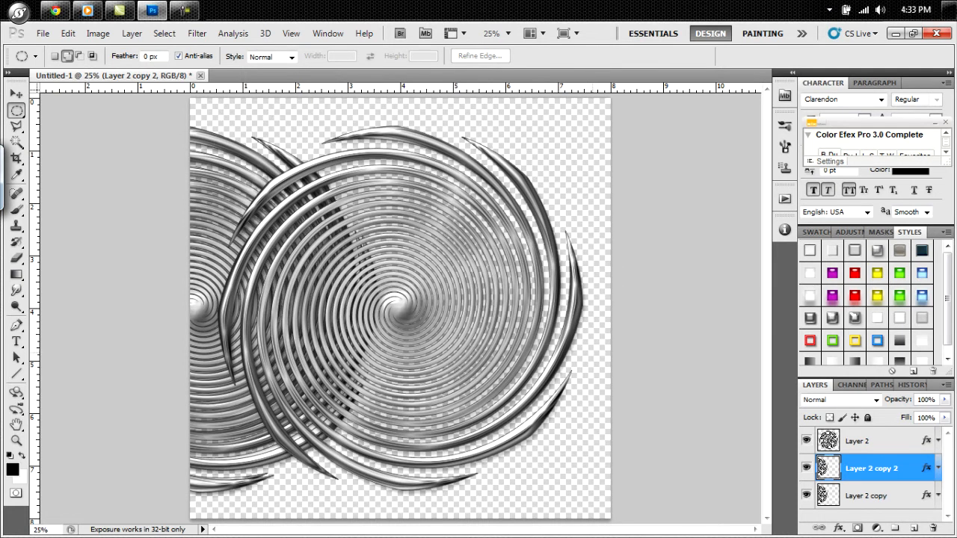
pyautogui.moveTo(349, 320); pyautogui.dragTo(645, 326)
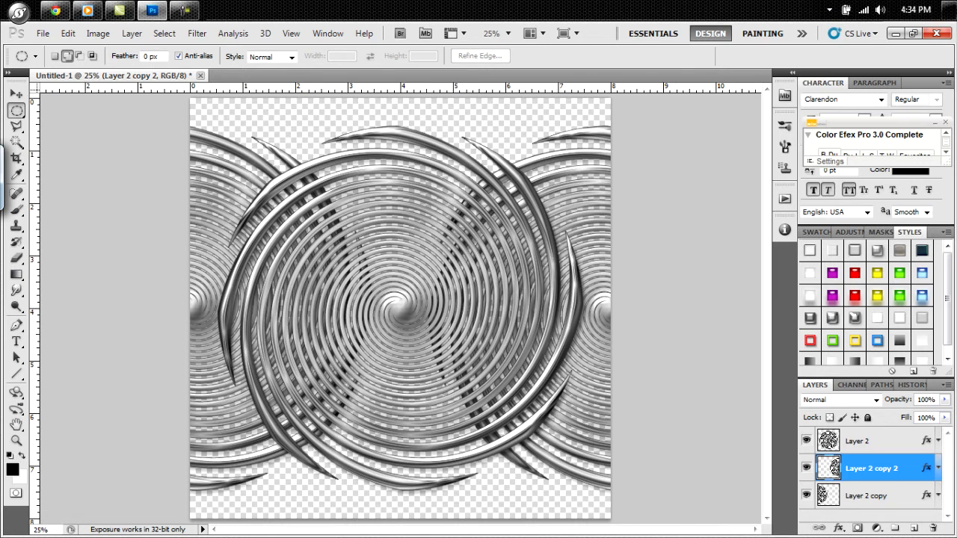
# Duplicate the three spiral layers together and move the copies up about 4 inches so they centre on the canvas's top edge.
pyautogui.keyDown('ctrl'); pyautogui.click(867, 442); pyautogui.keyUp('ctrl')
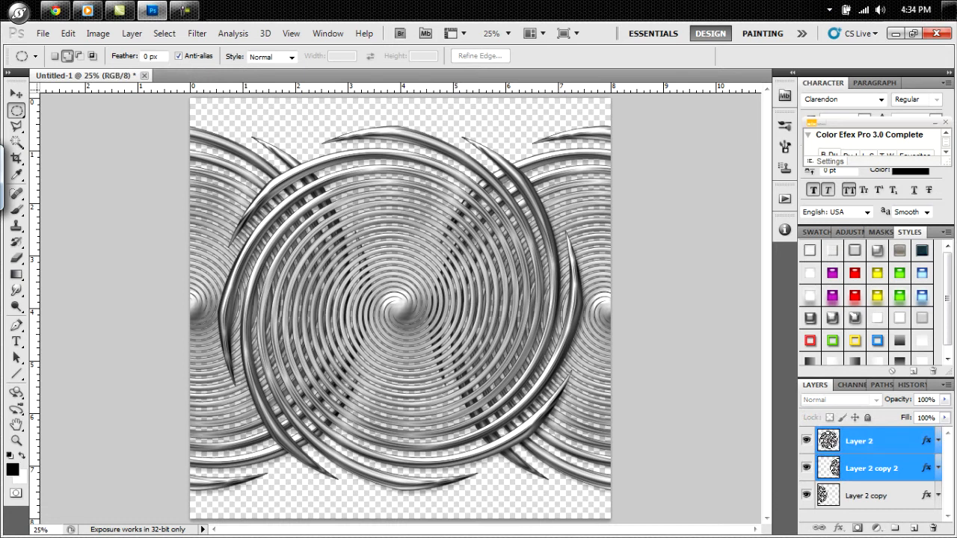
pyautogui.keyDown('ctrl'); pyautogui.click(867, 496); pyautogui.keyUp('ctrl')
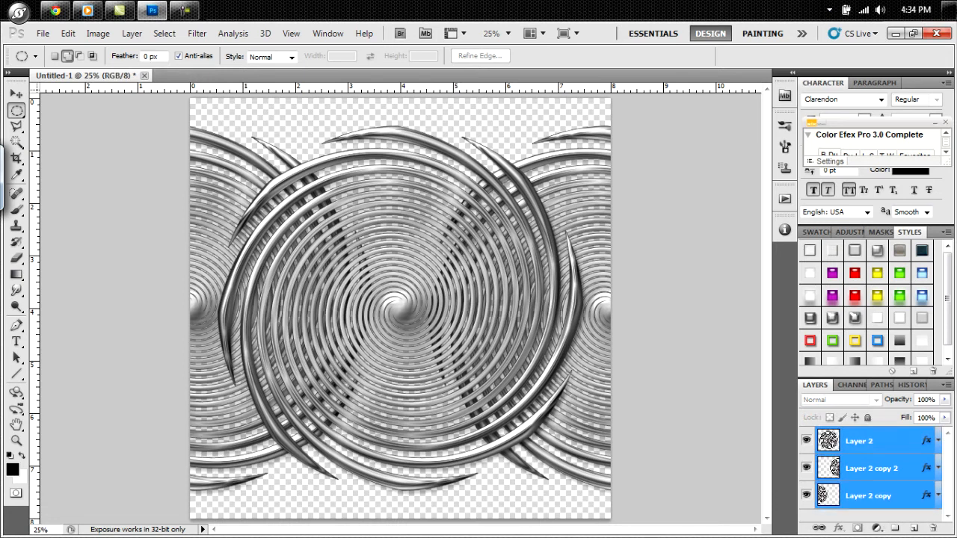
pyautogui.hotkey('ctrl', 'j')
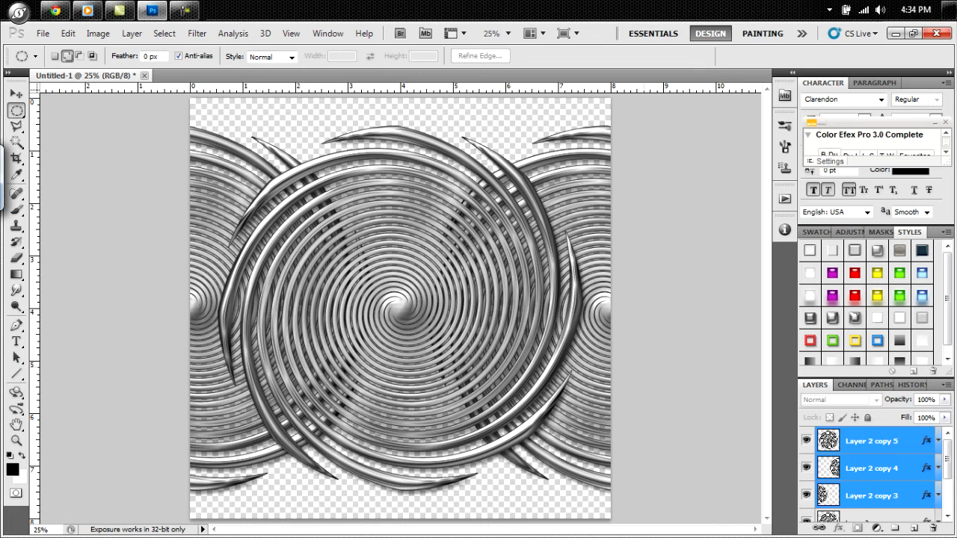
pyautogui.press('v')
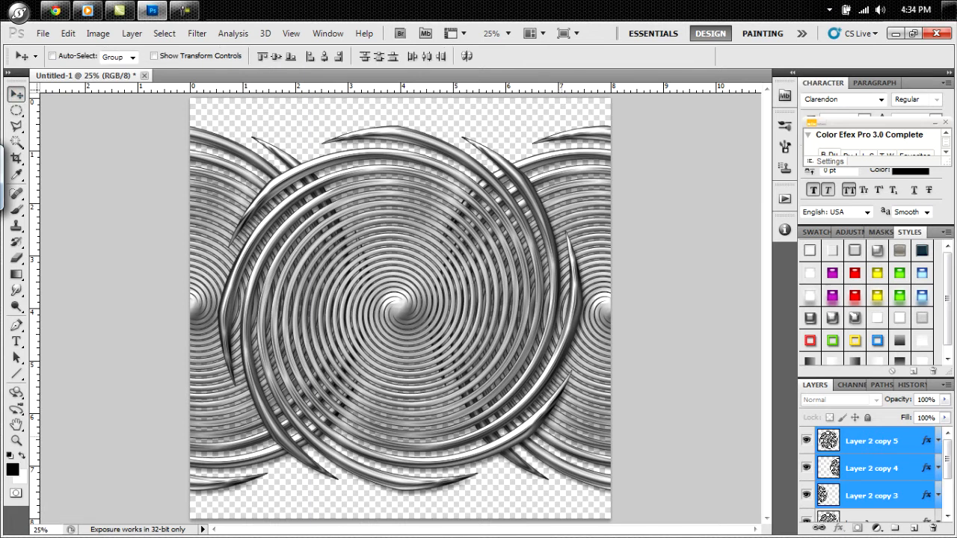
pyautogui.moveTo(561, 425); pyautogui.dragTo(547, 215)
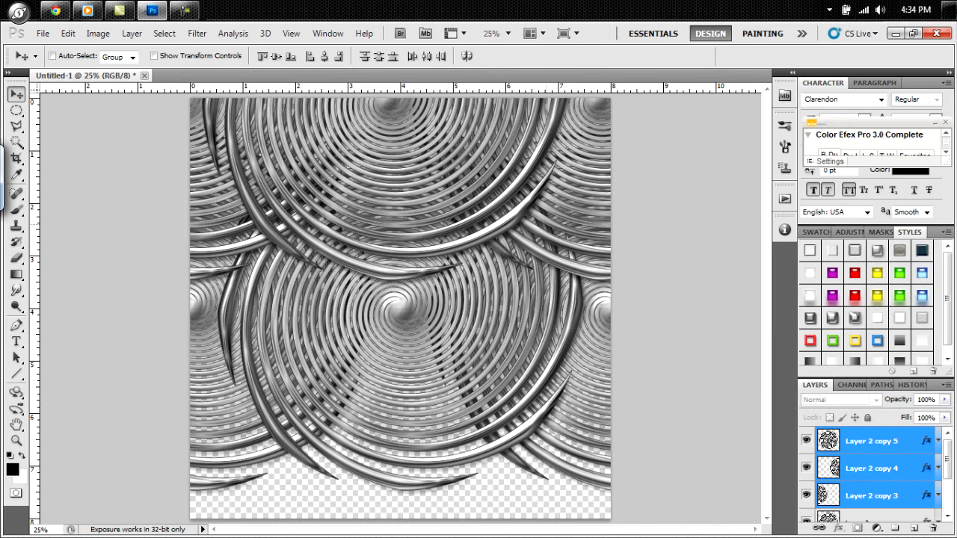
# Shift the upper row of spiral copies right until it lines up with the middle row.
pyautogui.press('Right')
pyautogui.press('Right')
pyautogui.press('Right')
pyautogui.press('Right')
pyautogui.press('Right')
pyautogui.press('Right')
pyautogui.press('Right')
pyautogui.press('Right')
pyautogui.press('Right')
pyautogui.press('Right')
pyautogui.press('Right')
pyautogui.press('Right')
pyautogui.press('Right')
pyautogui.press('Right')
pyautogui.press('Right')
pyautogui.press('Right')
pyautogui.press('Right')
pyautogui.press('Right')
pyautogui.press('Right')
pyautogui.press('Right')
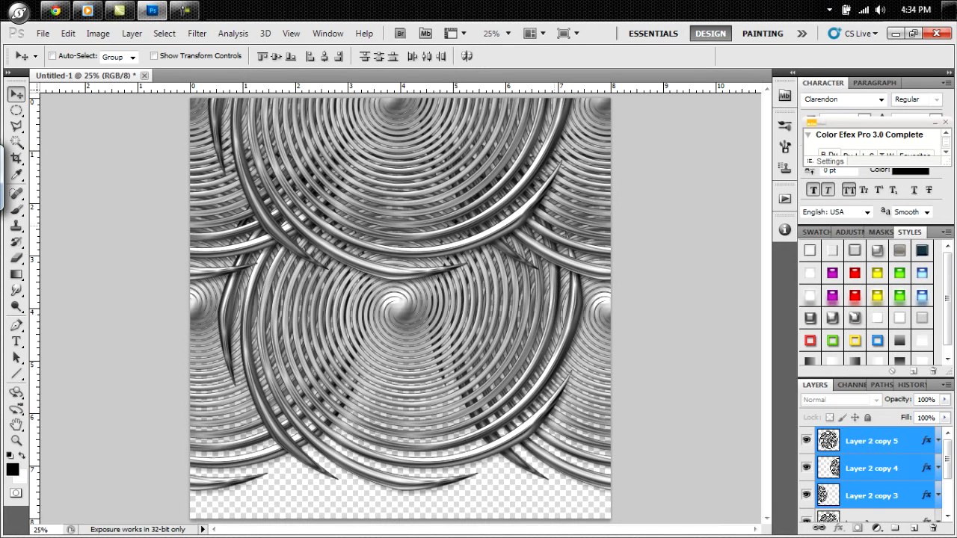
pyautogui.moveTo(552, 215); pyautogui.dragTo(560, 215)
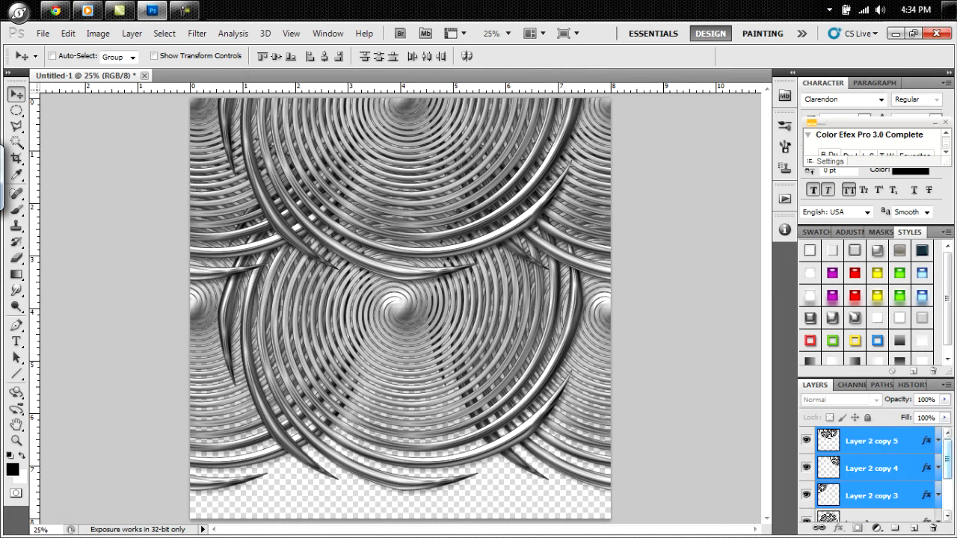
# Stack the upper-row spiral layers beneath the other layers and duplicate them along the canvas's bottom edge.
pyautogui.moveTo(948, 460); pyautogui.dragTo(947, 479)
pyautogui.moveTo(872, 449); pyautogui.dragTo(871, 522)
pyautogui.moveTo(834, 482); pyautogui.dragTo(833, 481)
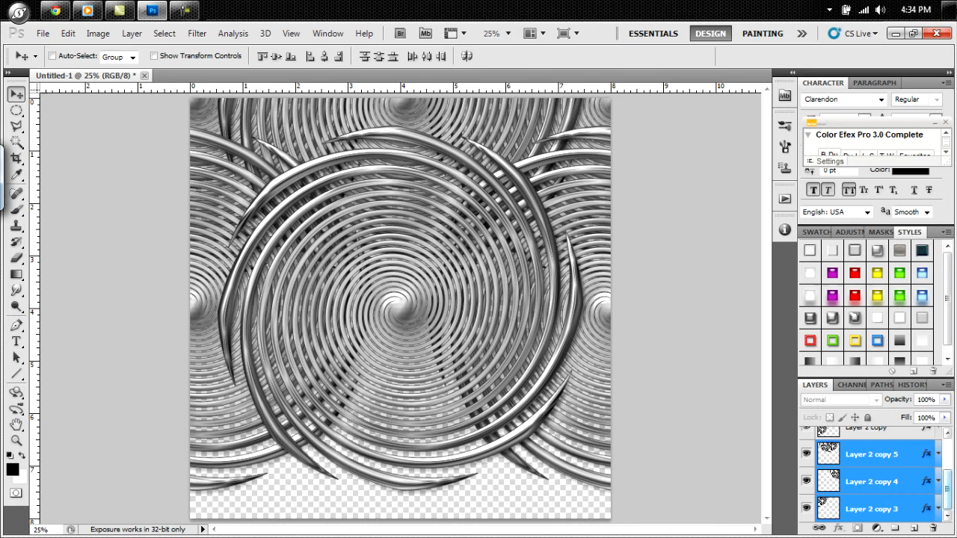
pyautogui.moveTo(835, 476); pyautogui.dragTo(835, 487)
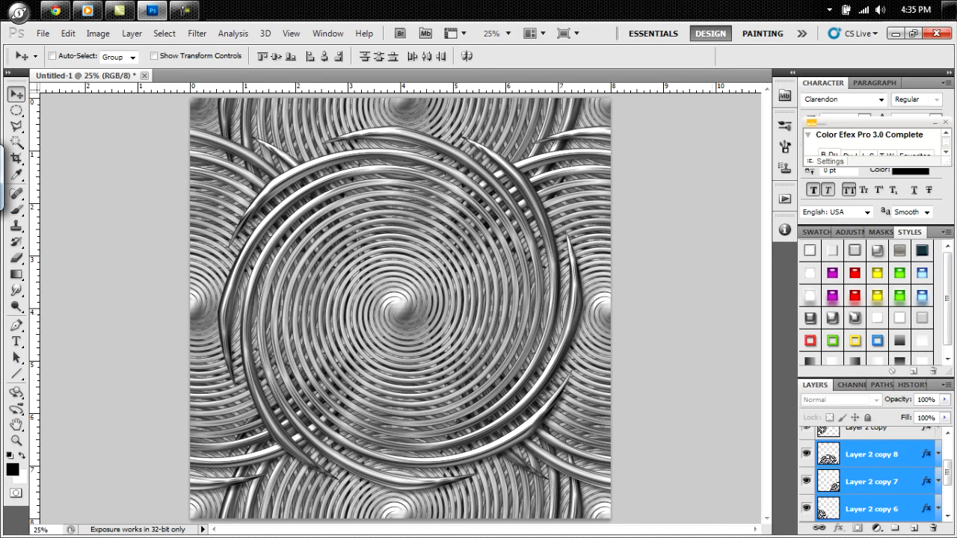
# Select all the spiral layers and combine them into one group.
pyautogui.moveTo(948, 473); pyautogui.dragTo(947, 490)
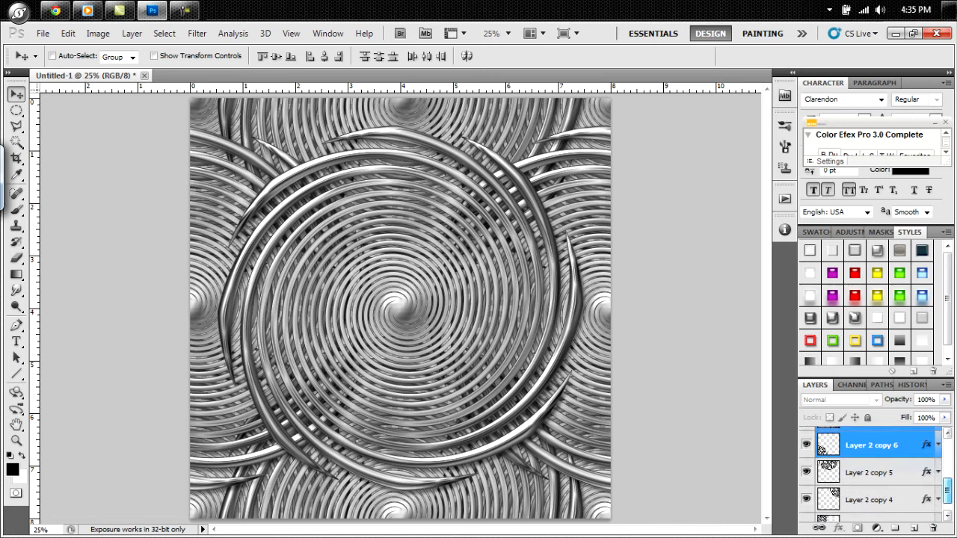
pyautogui.scroll(-1, 821, 447)
pyautogui.click(823, 505)
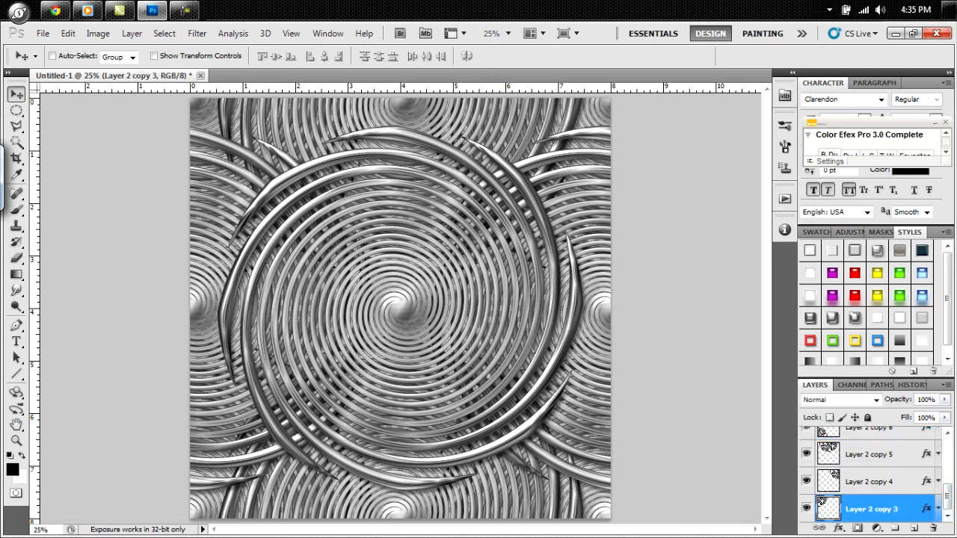
pyautogui.moveTo(948, 496); pyautogui.dragTo(947, 451)
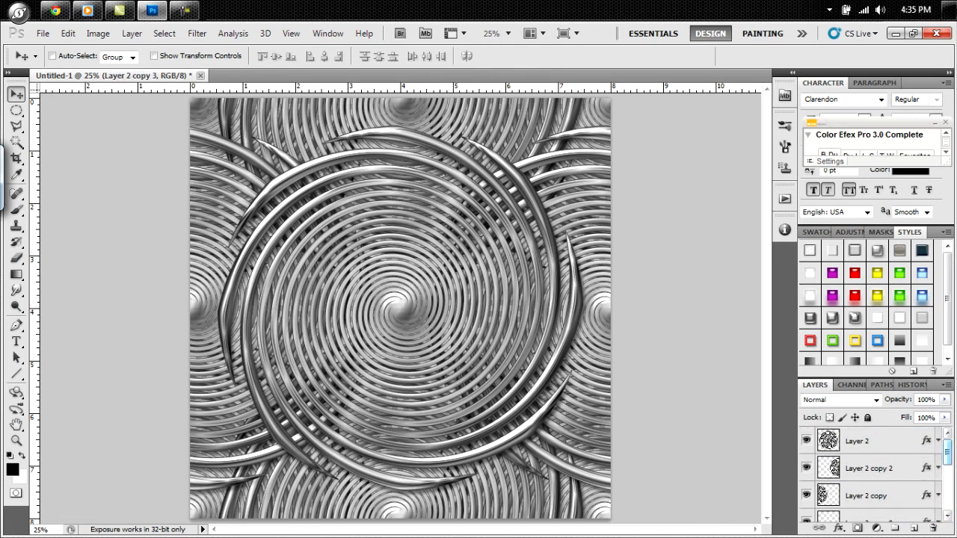
pyautogui.hotkey('ctrl', 'alt', 'a')
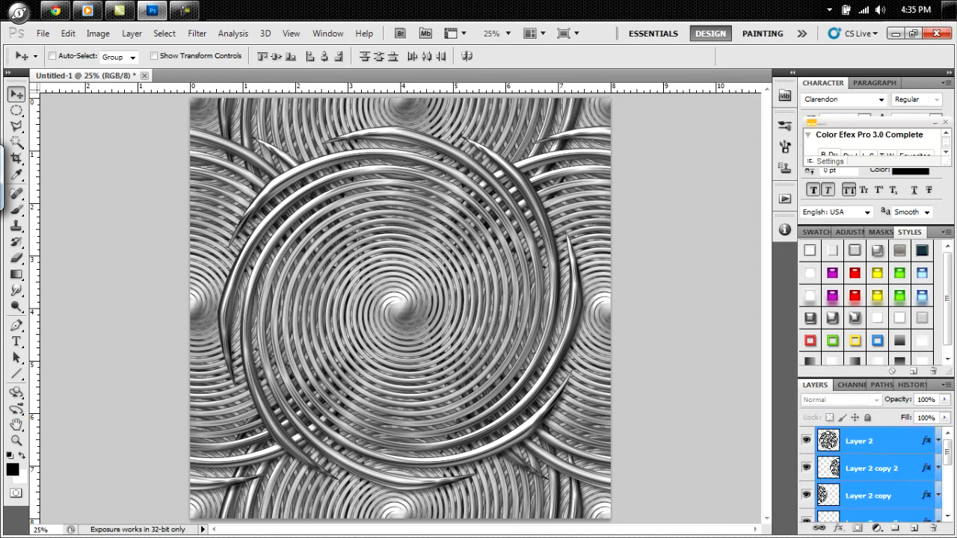
pyautogui.hotkey('ctrl', 'g')
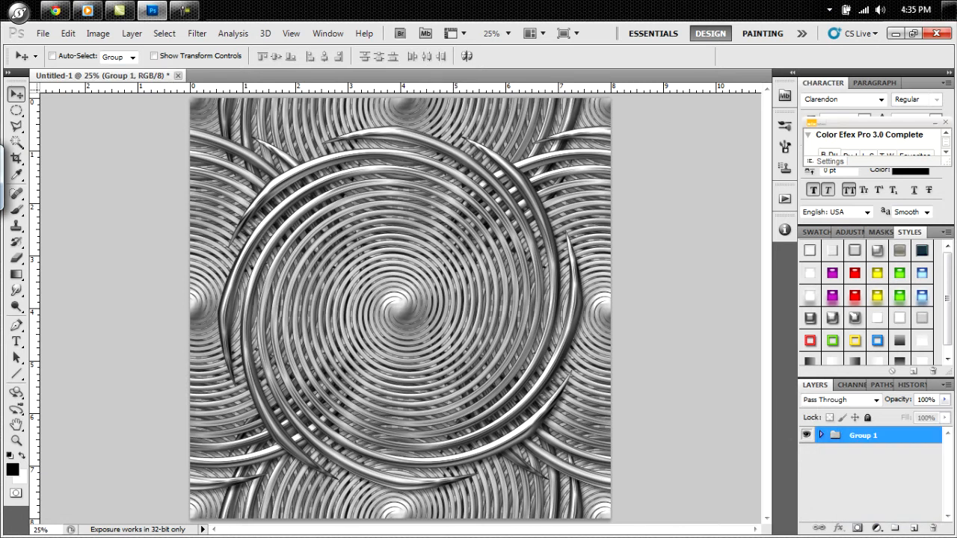
# Add a new layer beneath the spiral group and fill it with black.
pyautogui.click(914, 528)
pyautogui.moveTo(860, 441); pyautogui.dragTo(860, 494)
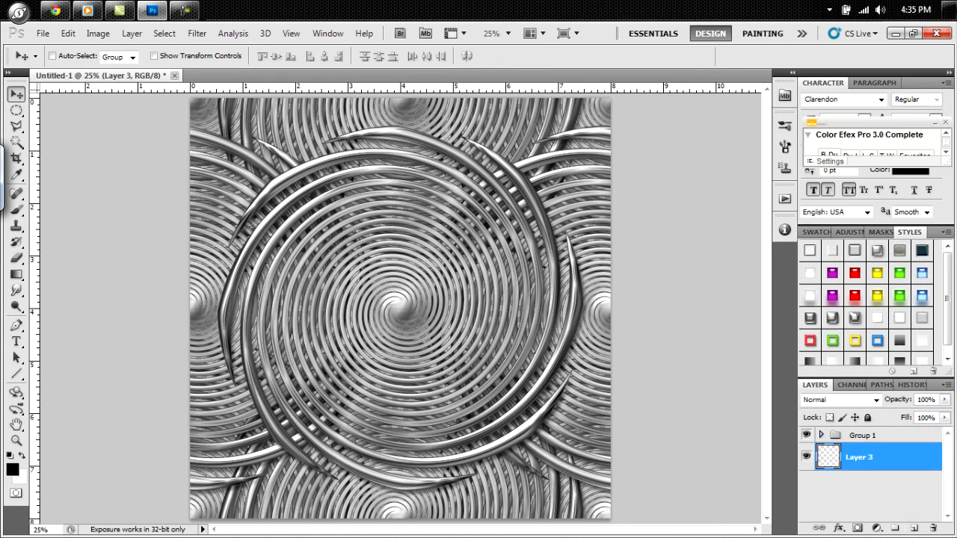
pyautogui.hotkey('alt', 'BackSpace')
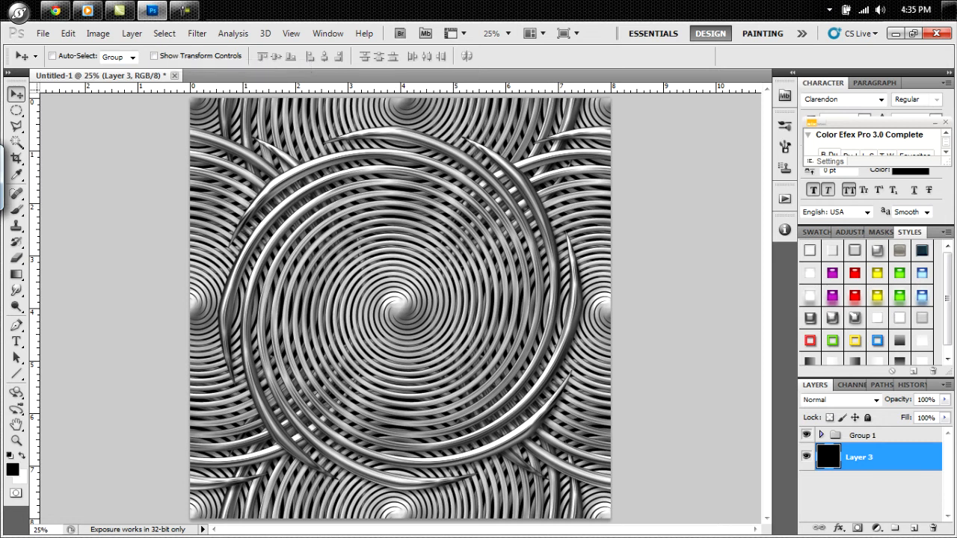
# Add a new layer above the spiral group and activate the Gradient tool.
pyautogui.click(864, 435)
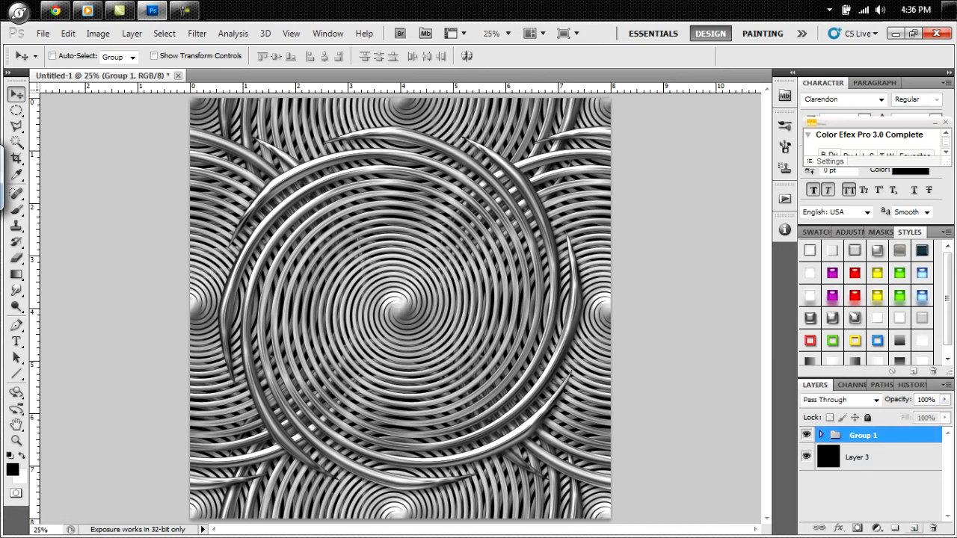
pyautogui.click(914, 528)
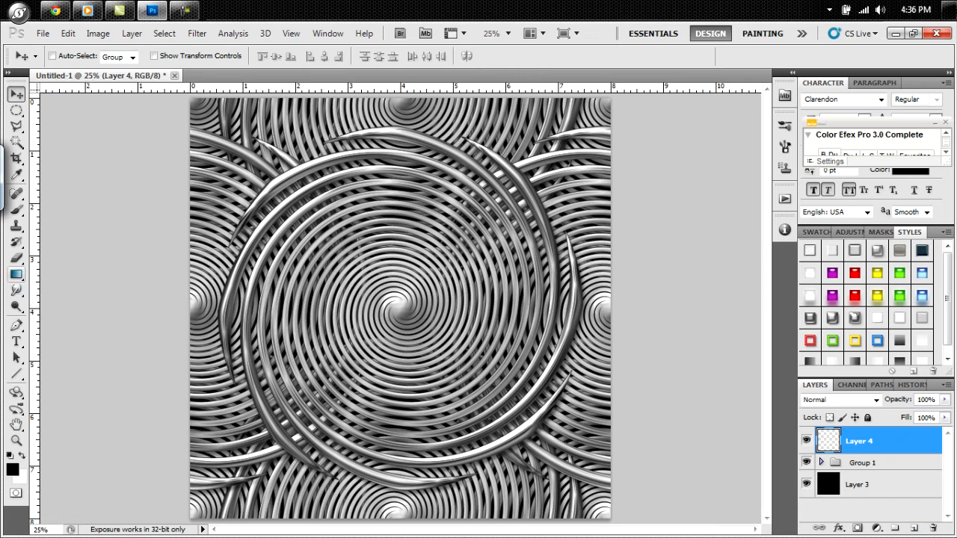
pyautogui.click(16, 275)
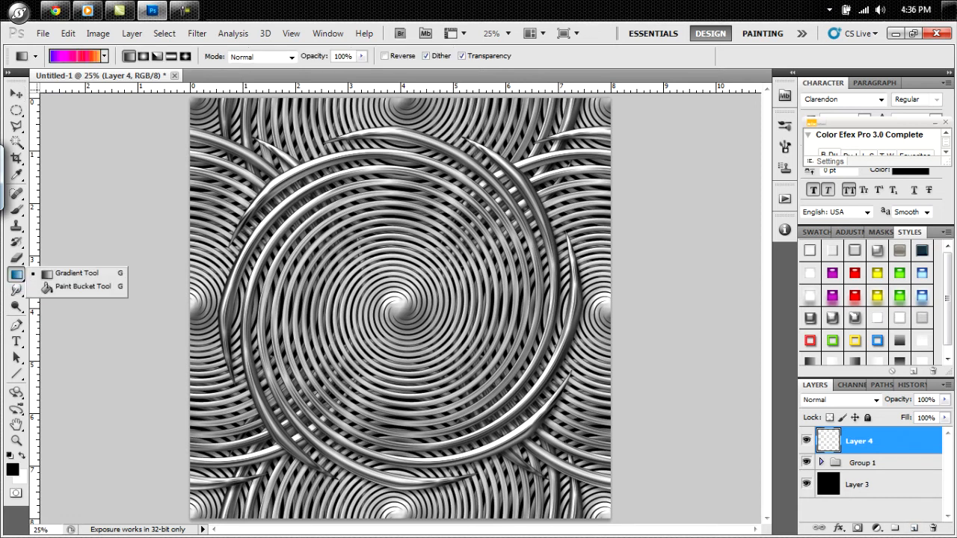
pyautogui.click(82, 286)
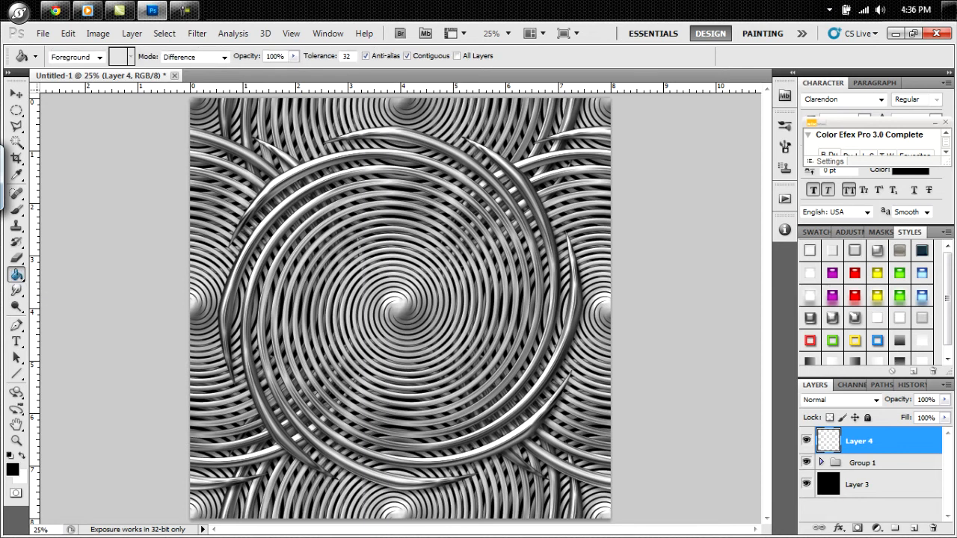
pyautogui.click(16, 274)
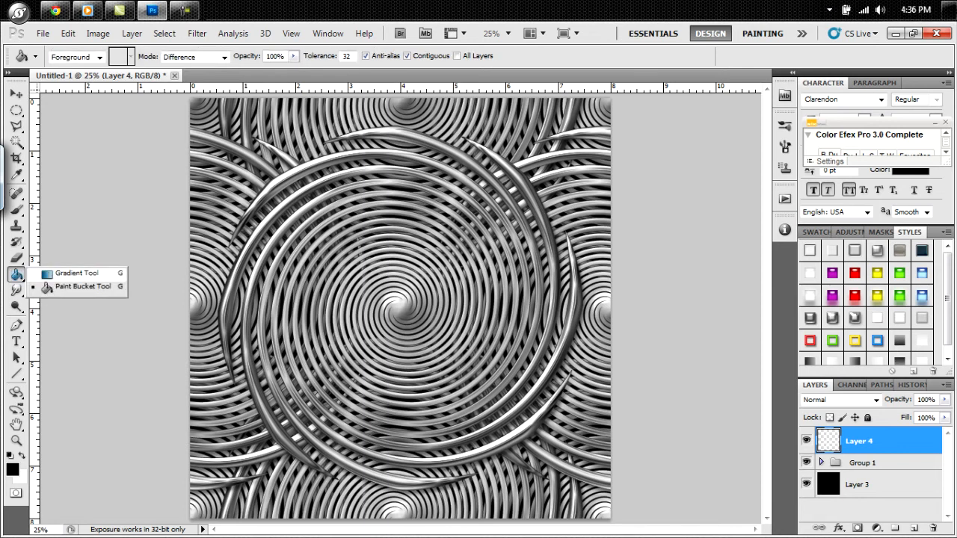
pyautogui.click(75, 273)
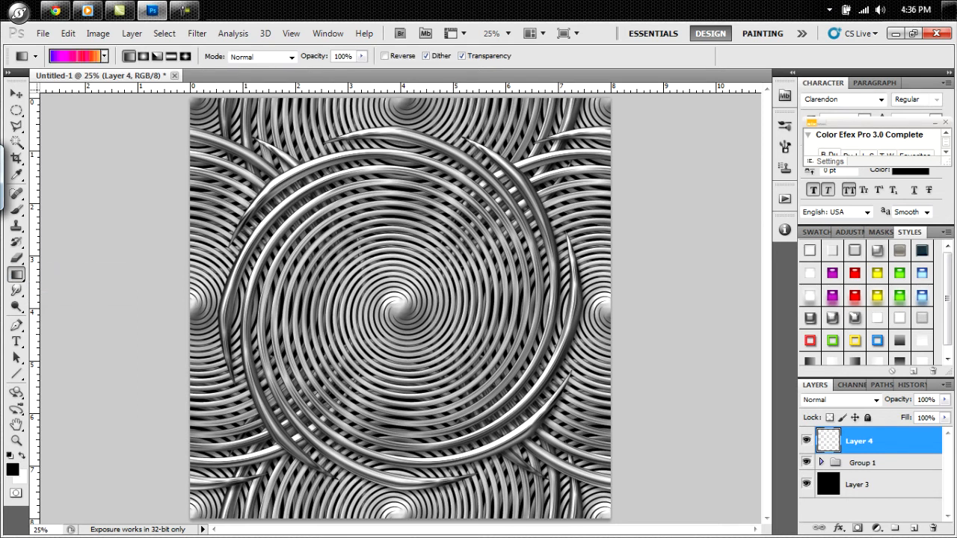
# Choose the Noise Samples gradient set and draw a horizontal violet-magenta-orange linear gradient across the full canvas width.
pyautogui.click(104, 56)
pyautogui.click(177, 77)
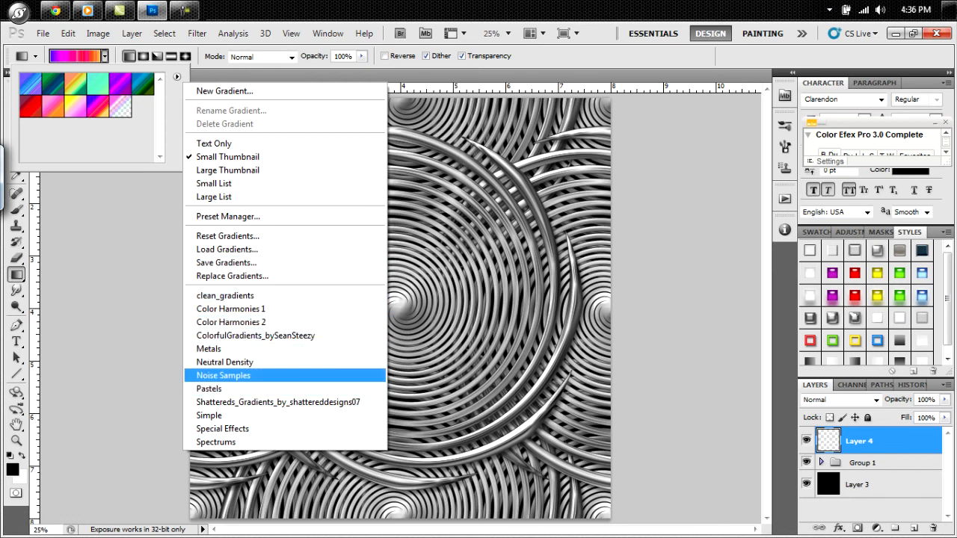
pyautogui.click(224, 376)
pyautogui.click(410, 231)
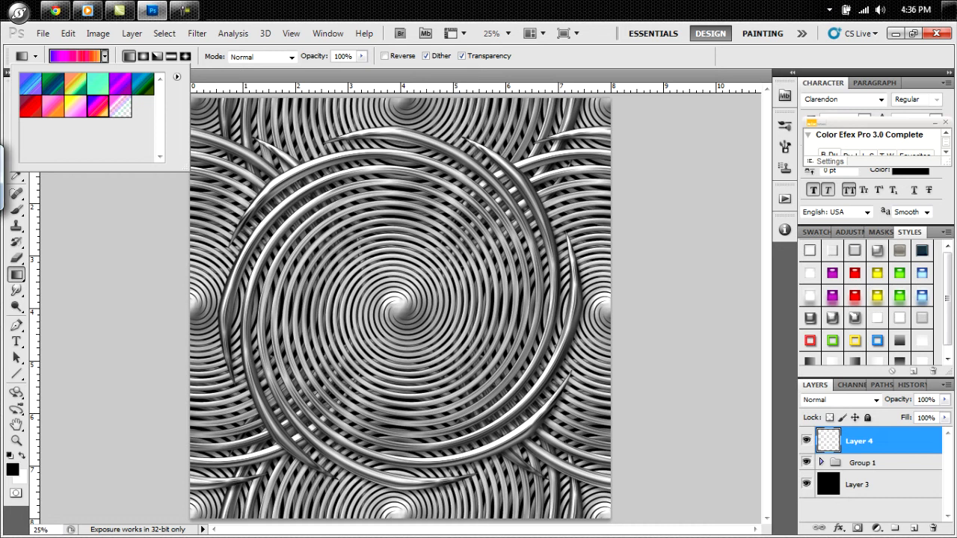
pyautogui.press('Return')
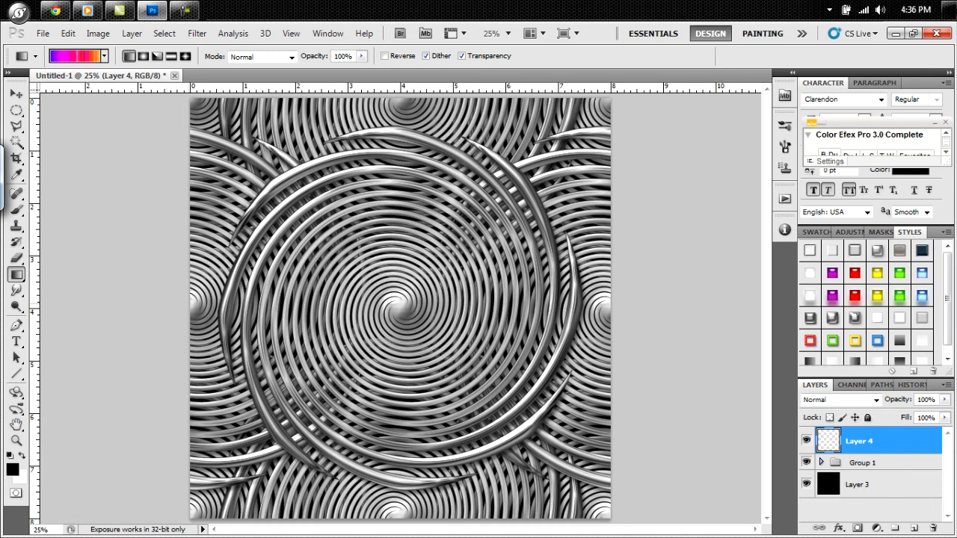
pyautogui.moveTo(224, 304); pyautogui.dragTo(617, 305)
pyautogui.moveTo(617, 305); pyautogui.dragTo(620, 305)
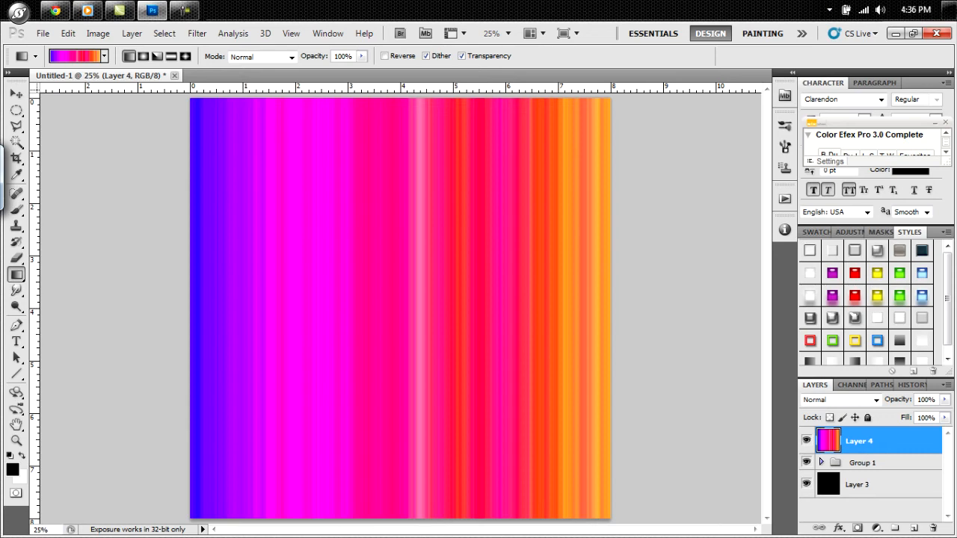
# Apply a Motion Blur with angle 0° and distance 998 pixels to the gradient layer, and set its blend mode to Overlay.
pyautogui.click(197, 33)
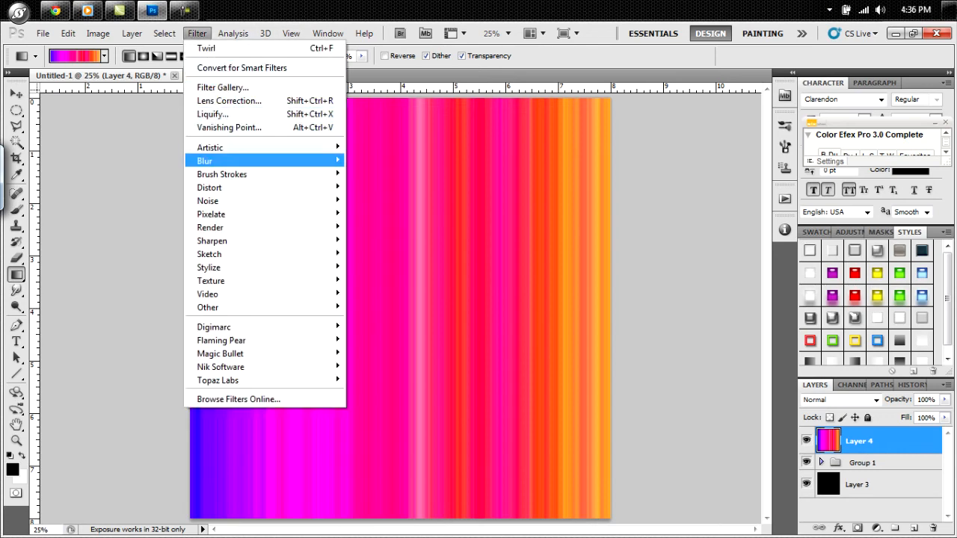
pyautogui.moveTo(225, 161)
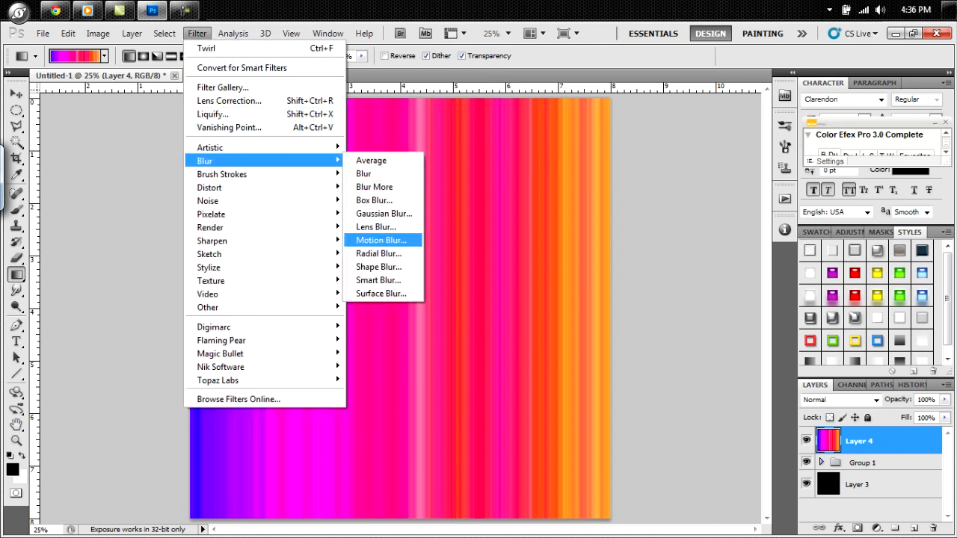
pyautogui.click(380, 240)
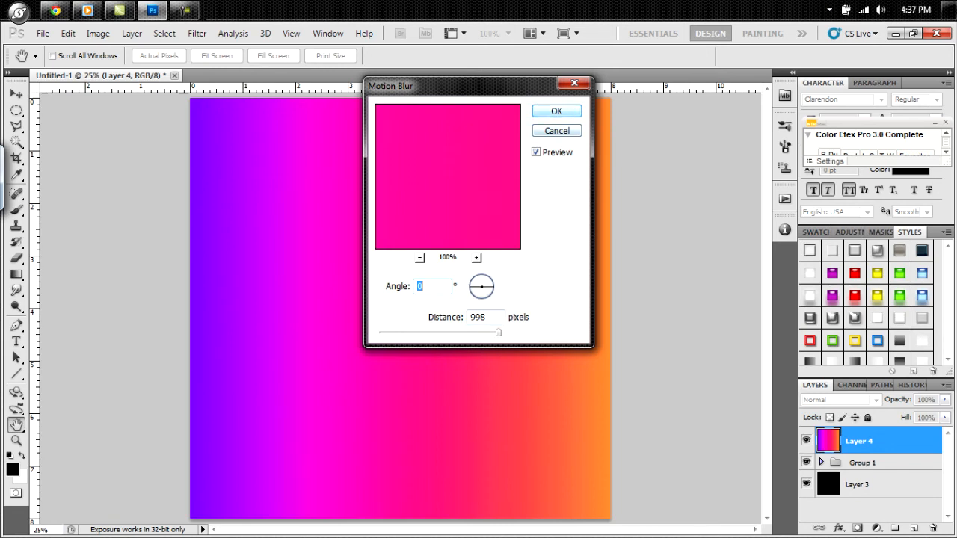
pyautogui.press('Return')
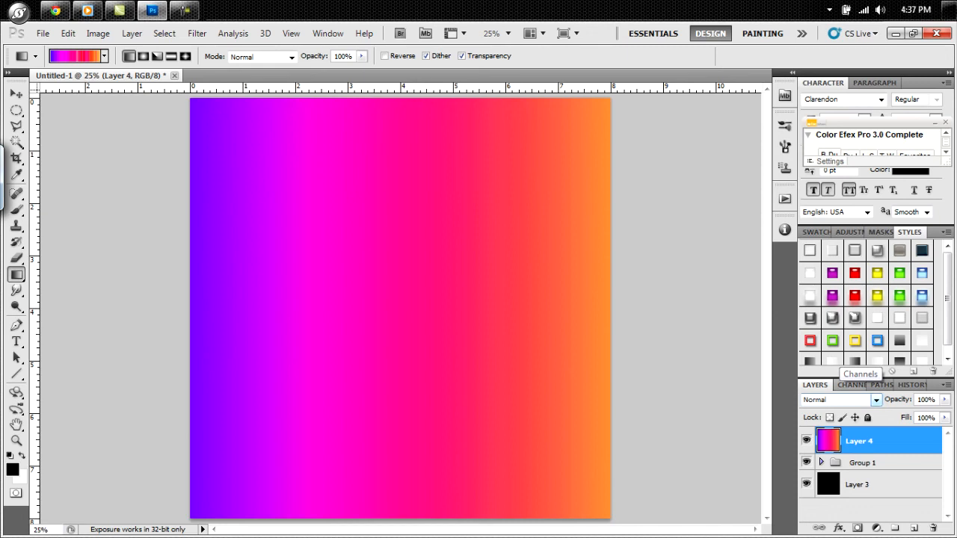
pyautogui.click(876, 400)
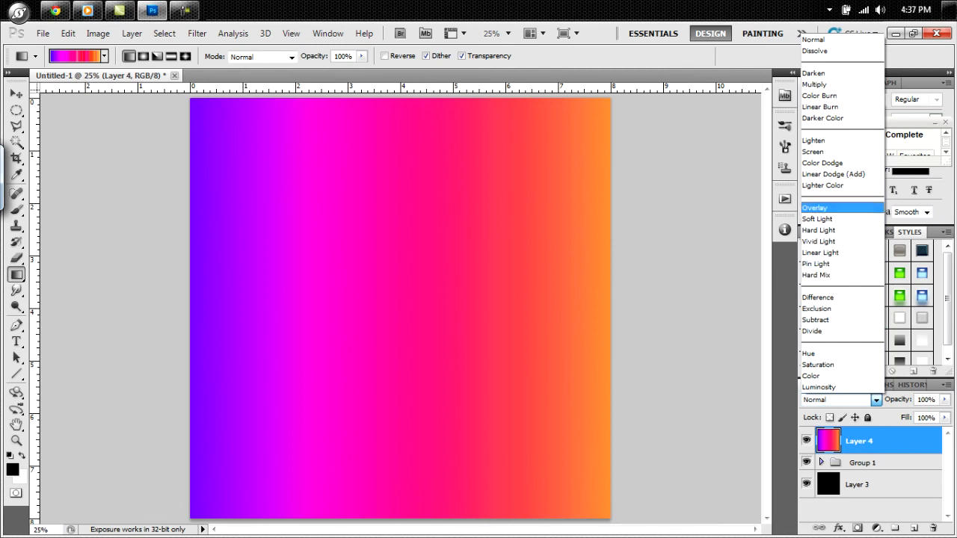
pyautogui.click(819, 207)
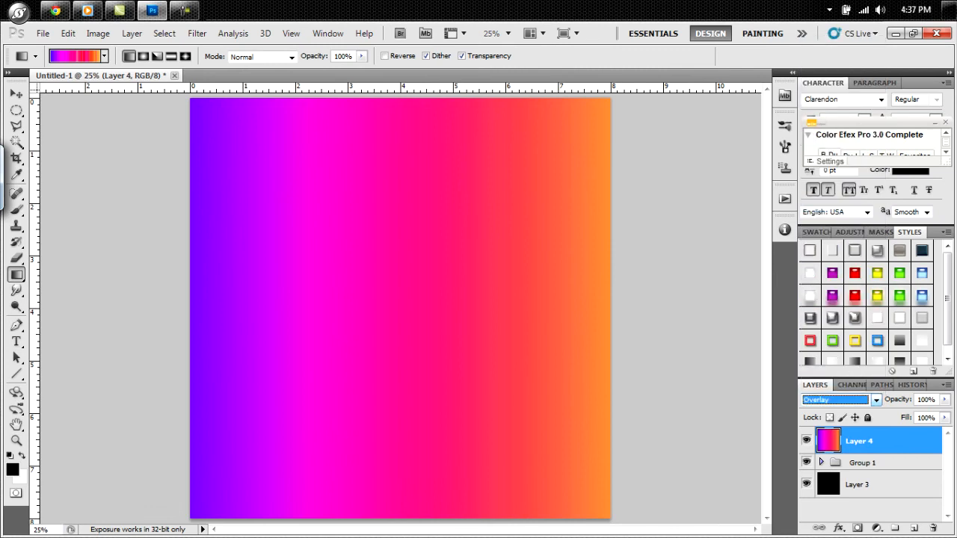